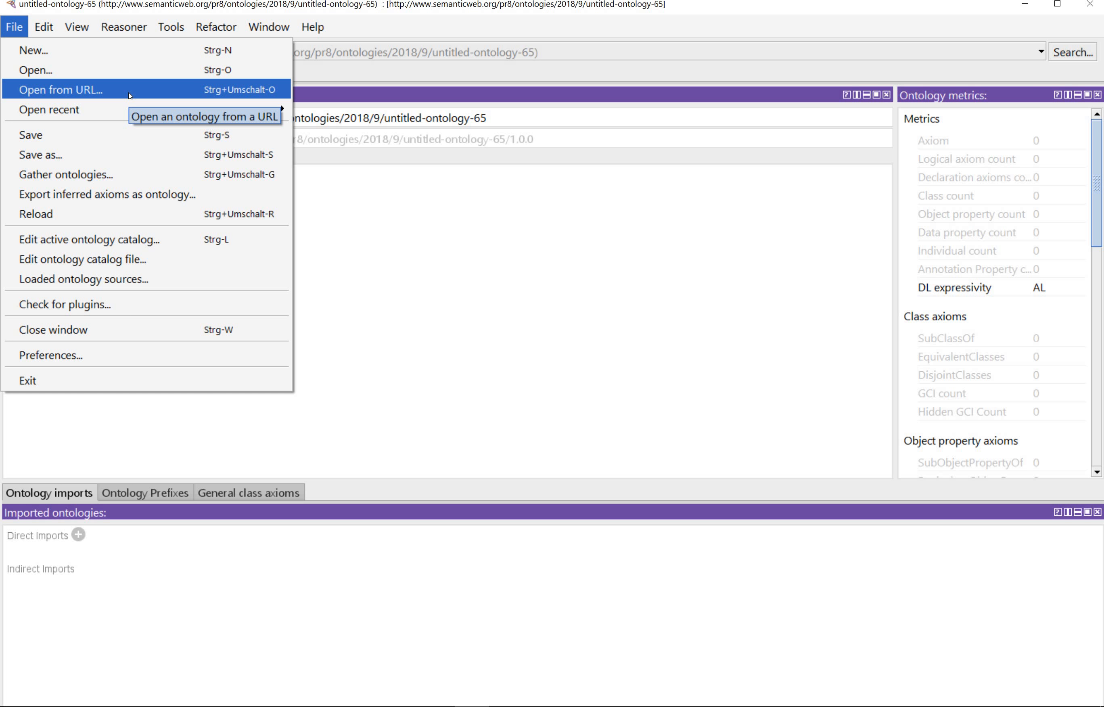
{"action": "left_click", "coordinate": [130, 96]}
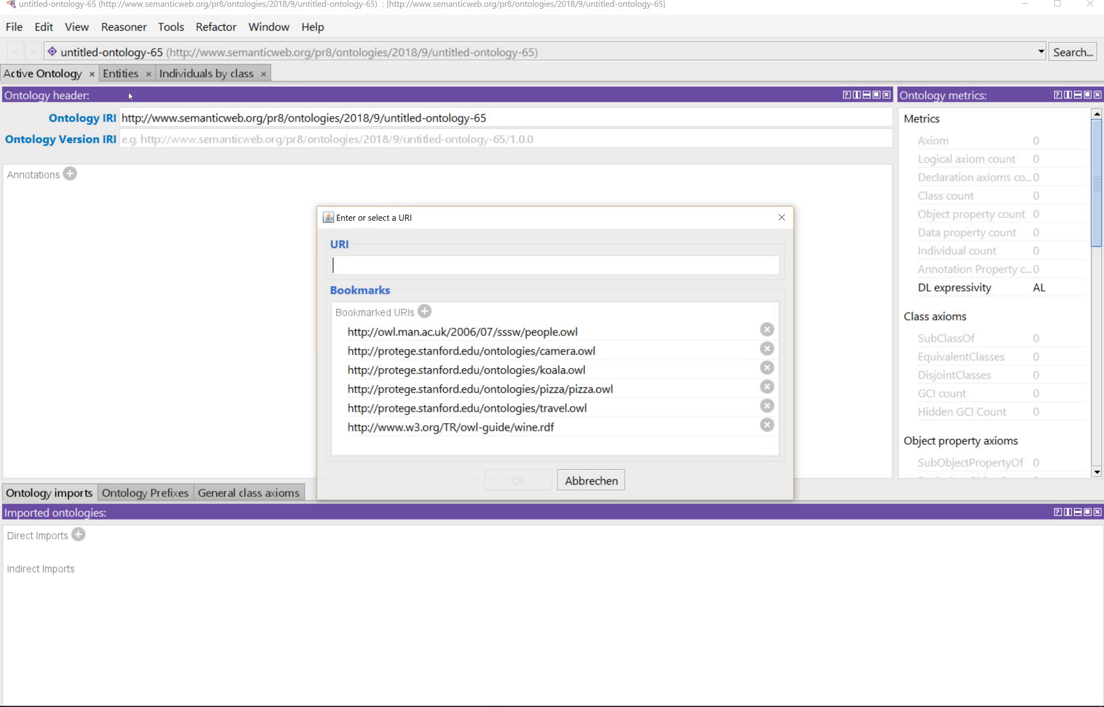
{"action": "left_click", "coordinate": [489, 371]}
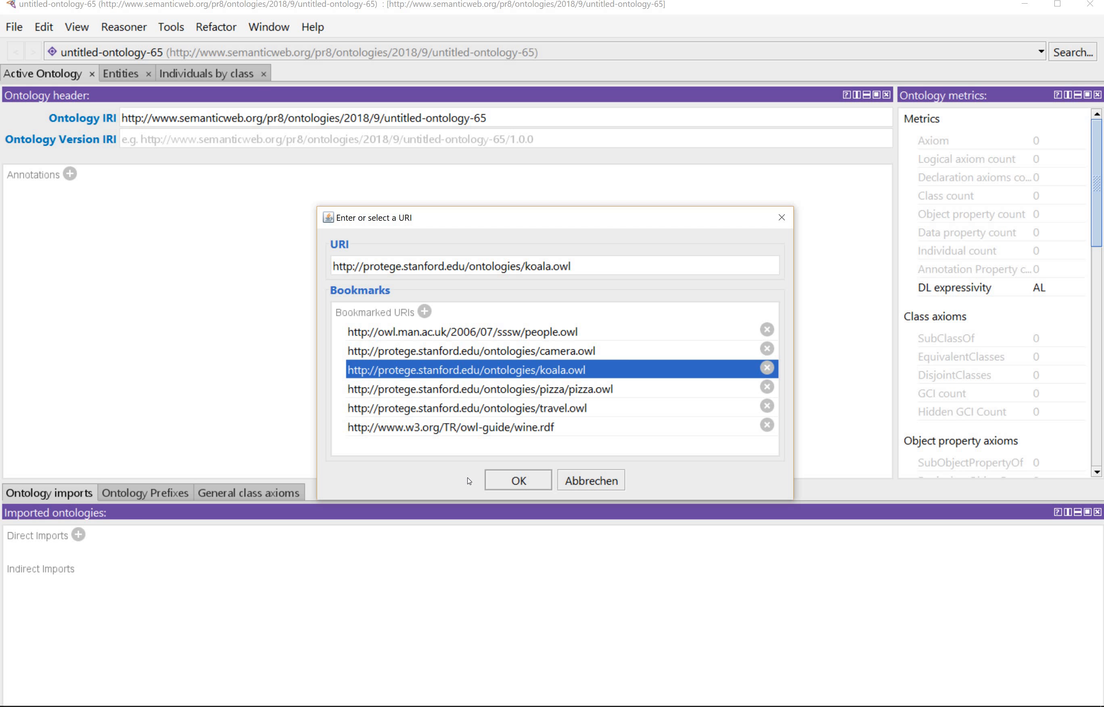
{"action": "left_click", "coordinate": [522, 488]}
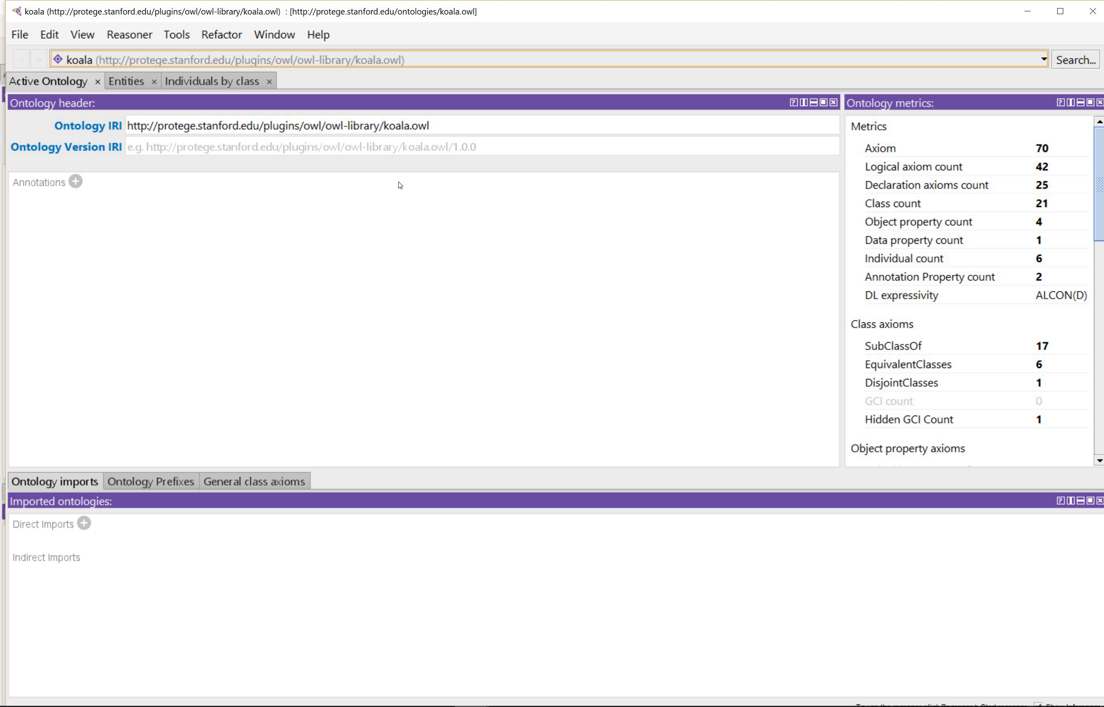
Step: Expand the Animal, Marsupials, Person and Student branches of the asserted class hierarchy and display the Student class description
{"action": "left_click", "coordinate": [133, 87]}
{"action": "left_click", "coordinate": [14, 183]}
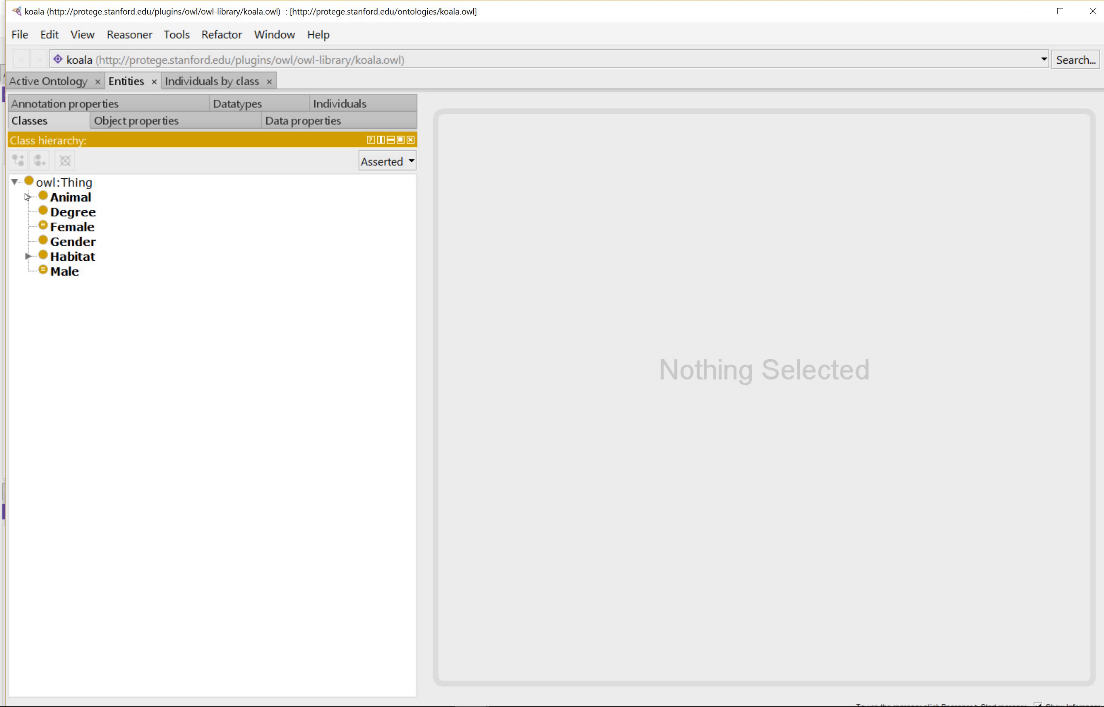
{"action": "left_click", "coordinate": [28, 197]}
{"action": "left_click", "coordinate": [40, 211]}
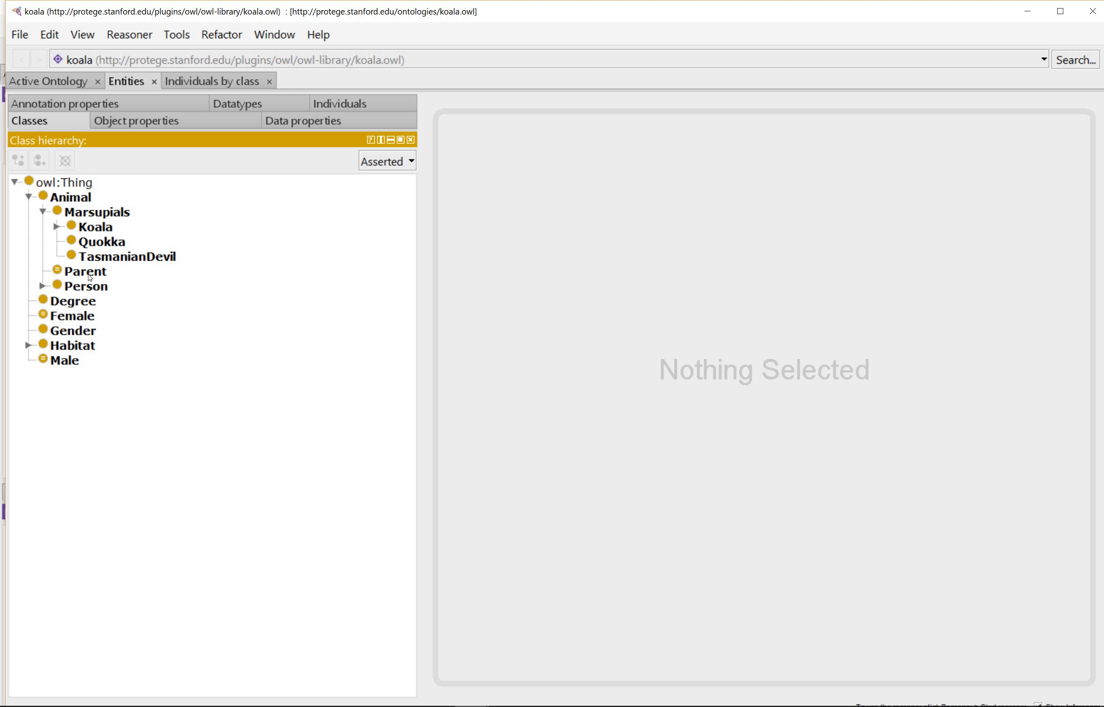
{"action": "left_click", "coordinate": [43, 288]}
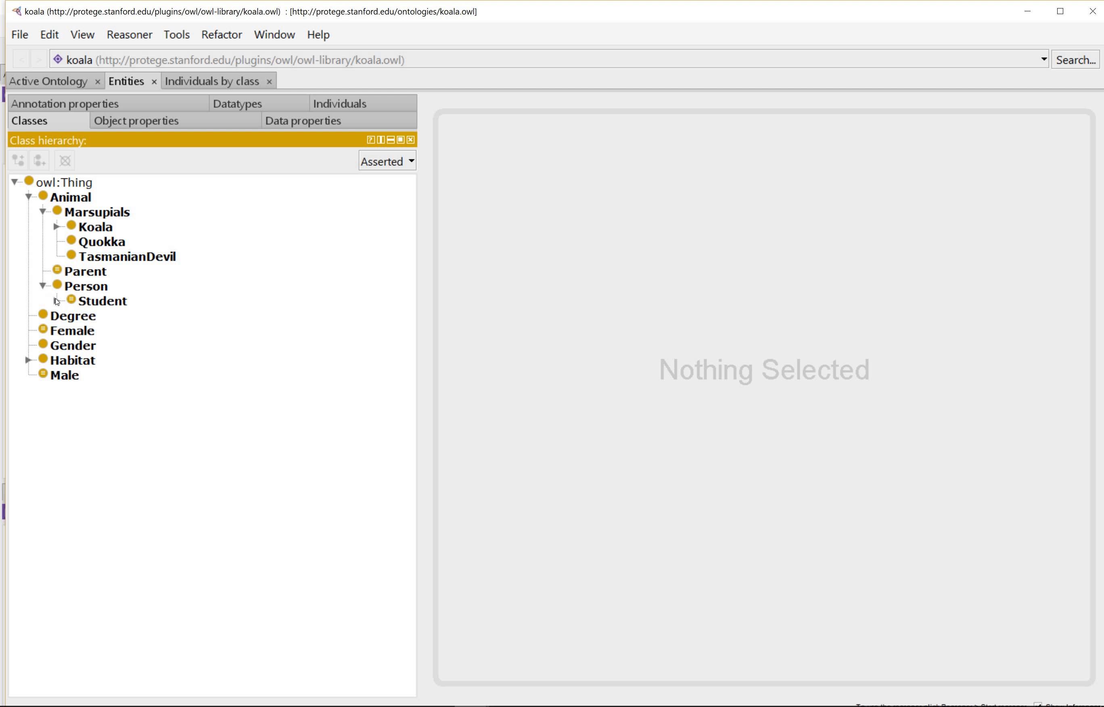
{"action": "left_click", "coordinate": [57, 301]}
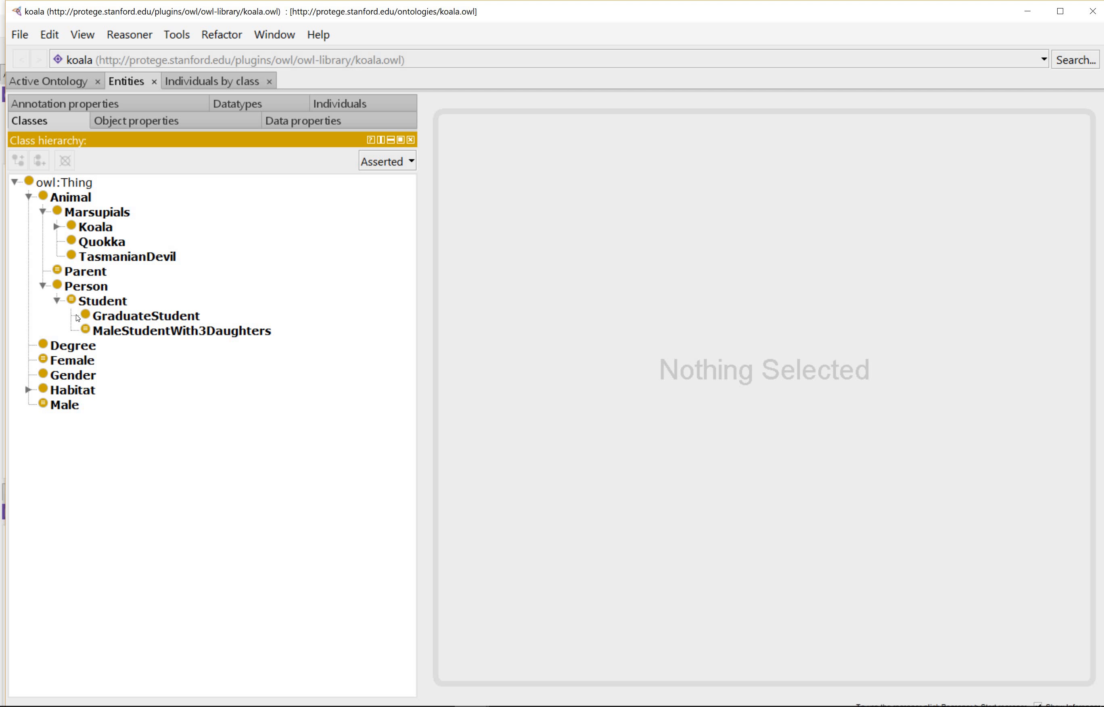
{"action": "left_click", "coordinate": [106, 306]}
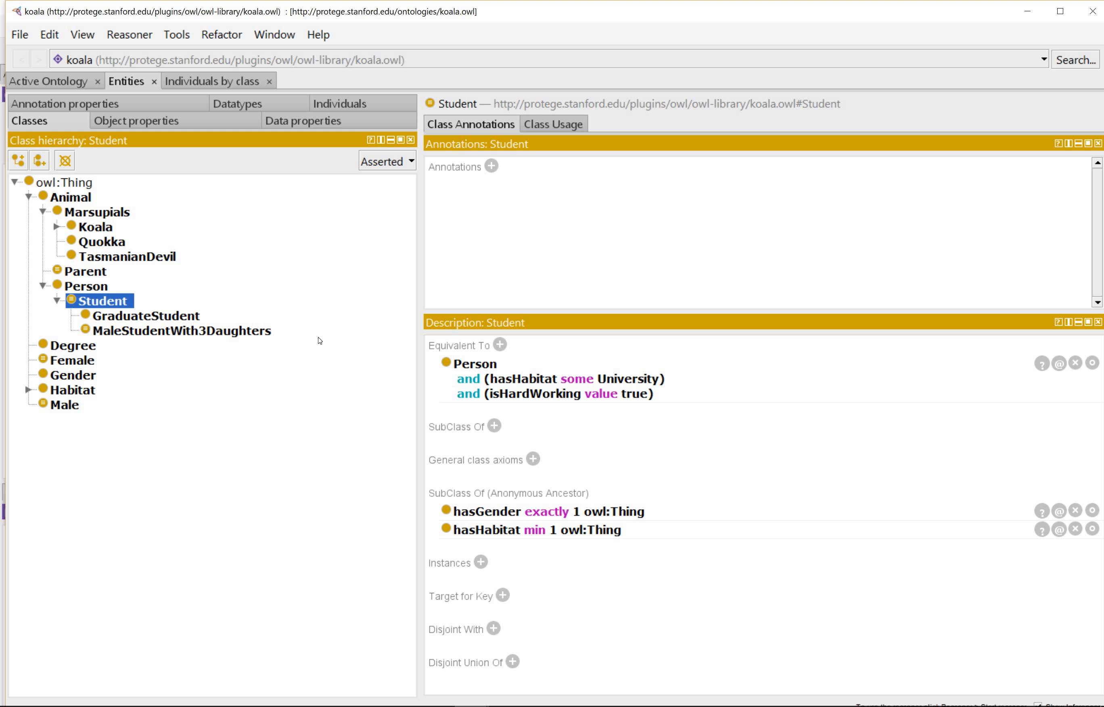
Step: Start the Pellet reasoner and expand owl:Nothing in the inferred class hierarchy
{"action": "left_click", "coordinate": [138, 38]}
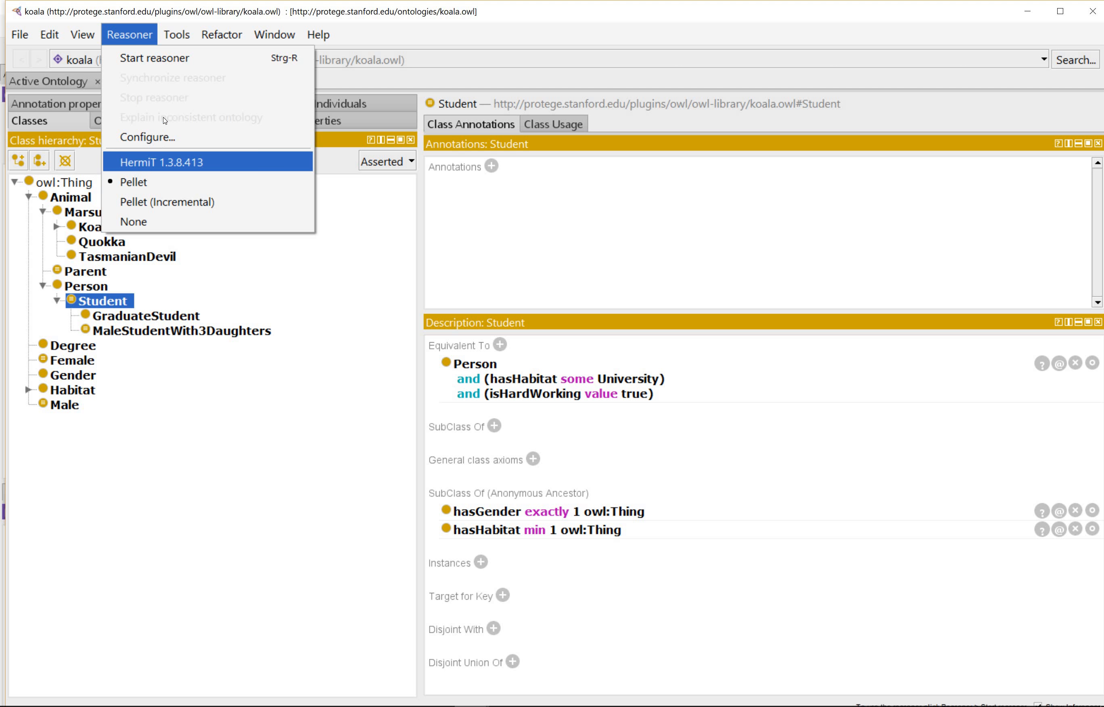
{"action": "left_click", "coordinate": [154, 58]}
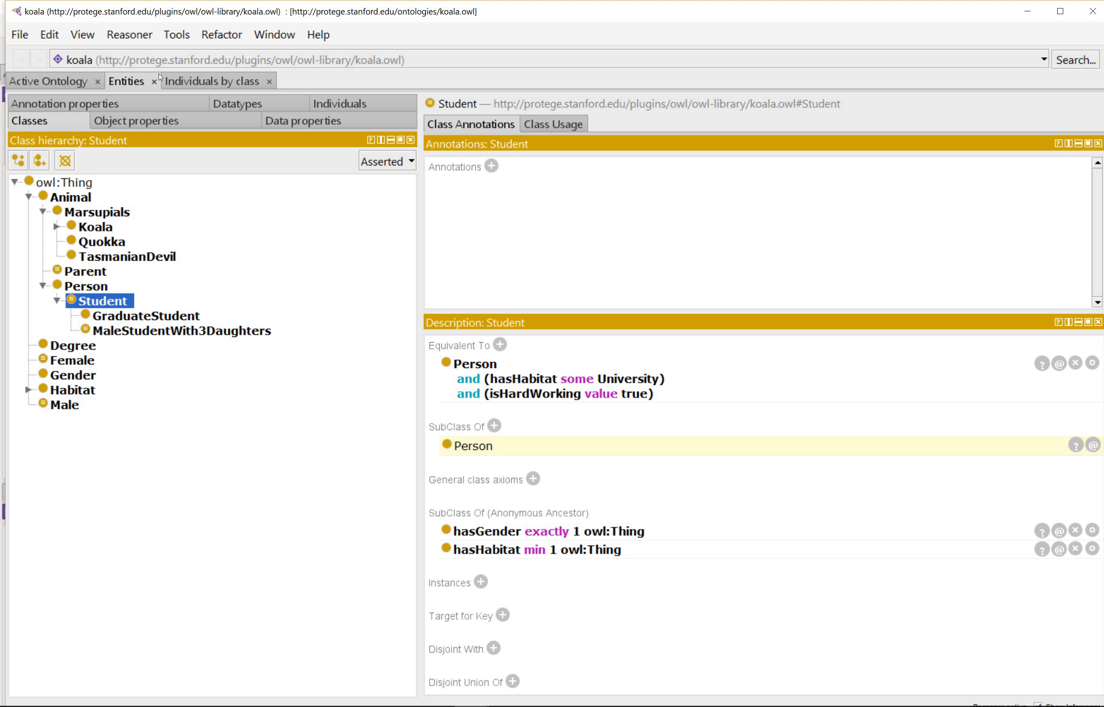
{"action": "left_click", "coordinate": [396, 163]}
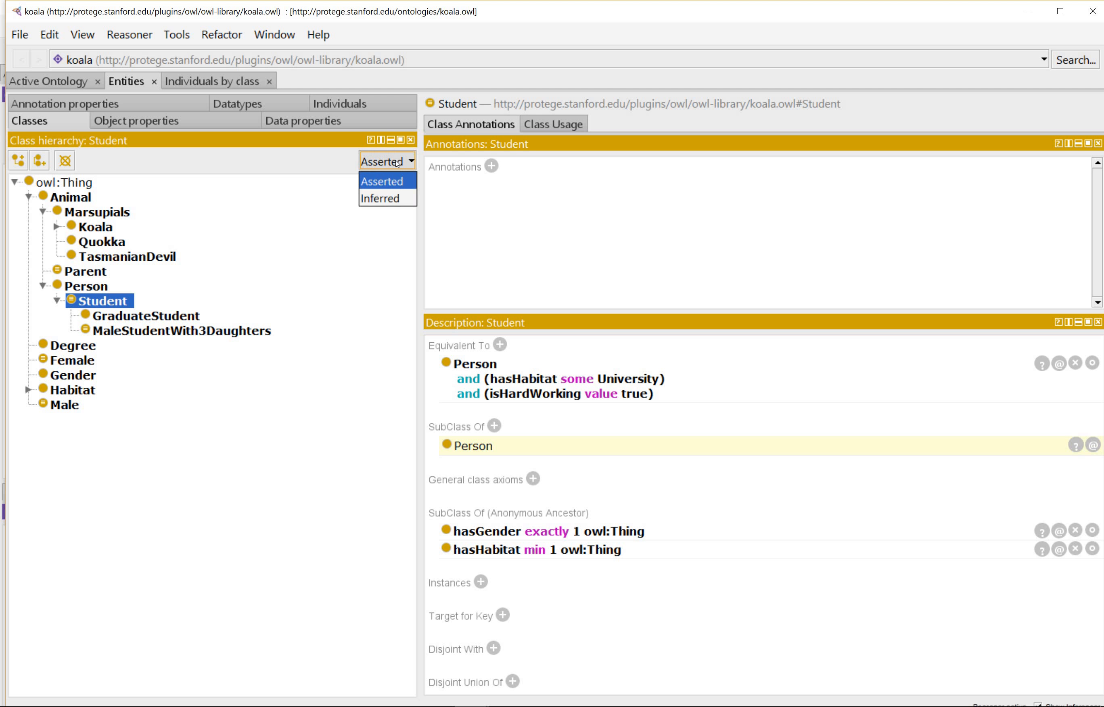
{"action": "left_click", "coordinate": [395, 198]}
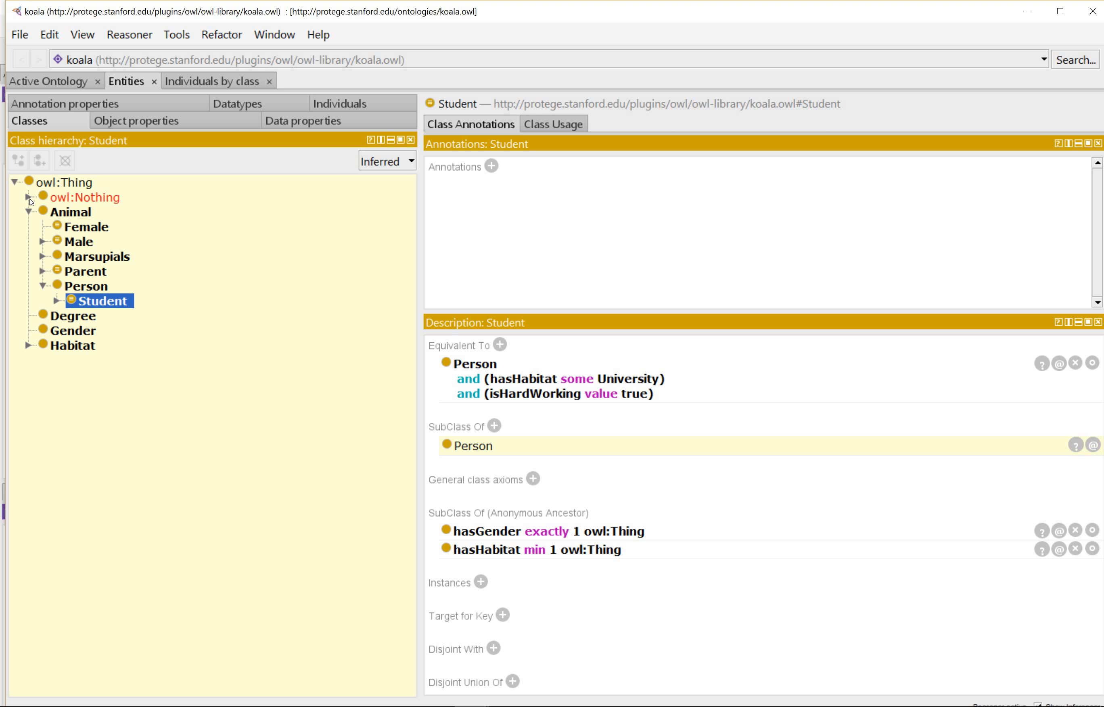
{"action": "left_click", "coordinate": [30, 198]}
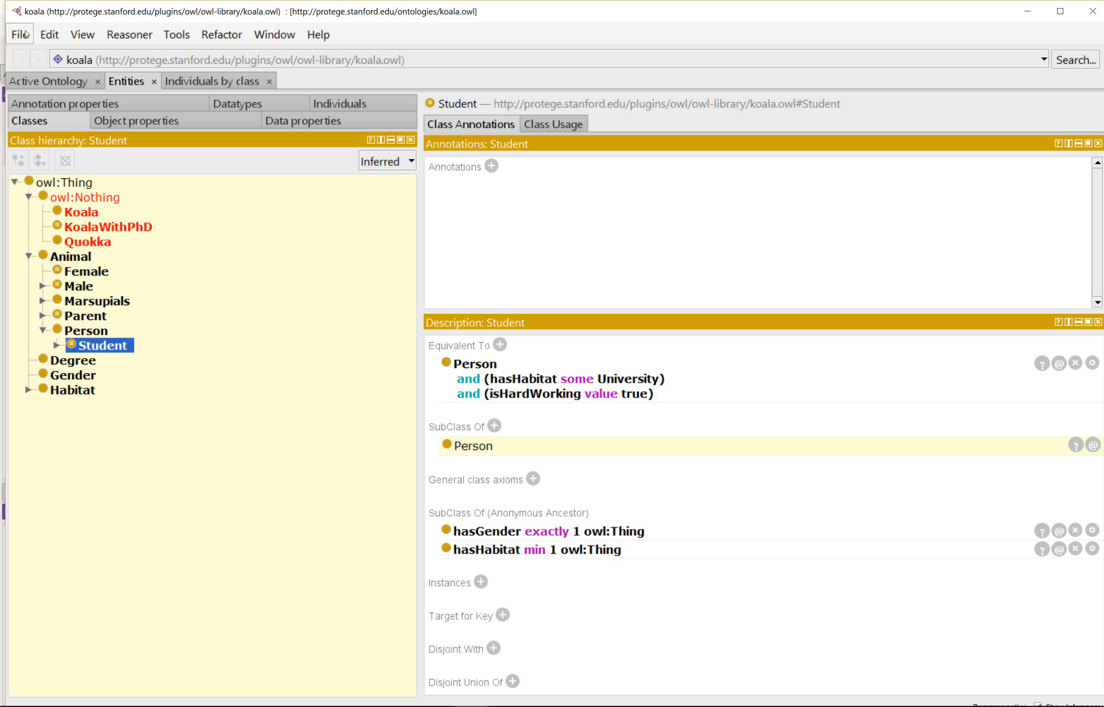
Step: Open the ontology debugger for the koala ontology
{"action": "left_click", "coordinate": [21, 34]}
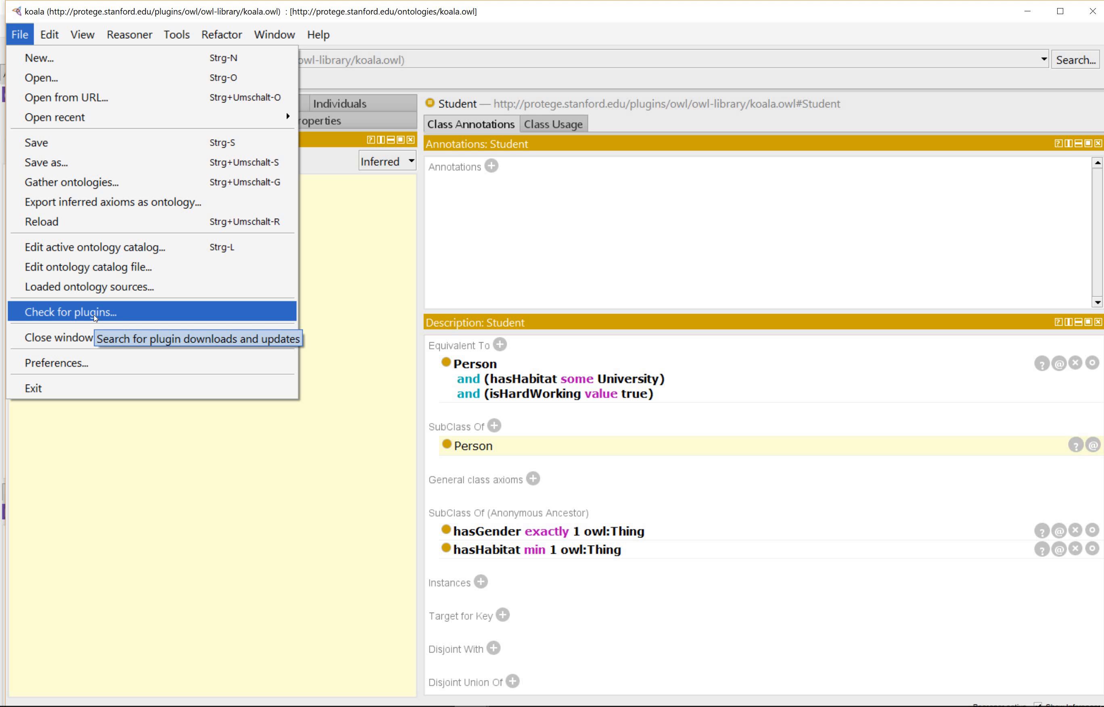
{"action": "mouse_move", "coordinate": [179, 36]}
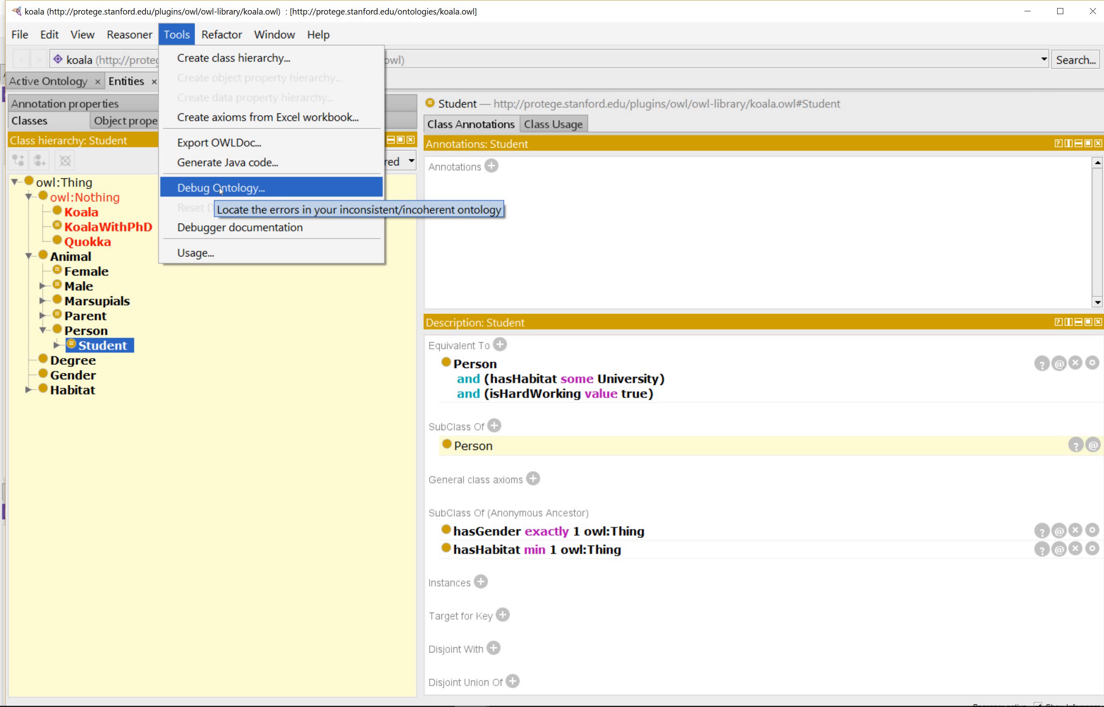
{"action": "left_click", "coordinate": [221, 189]}
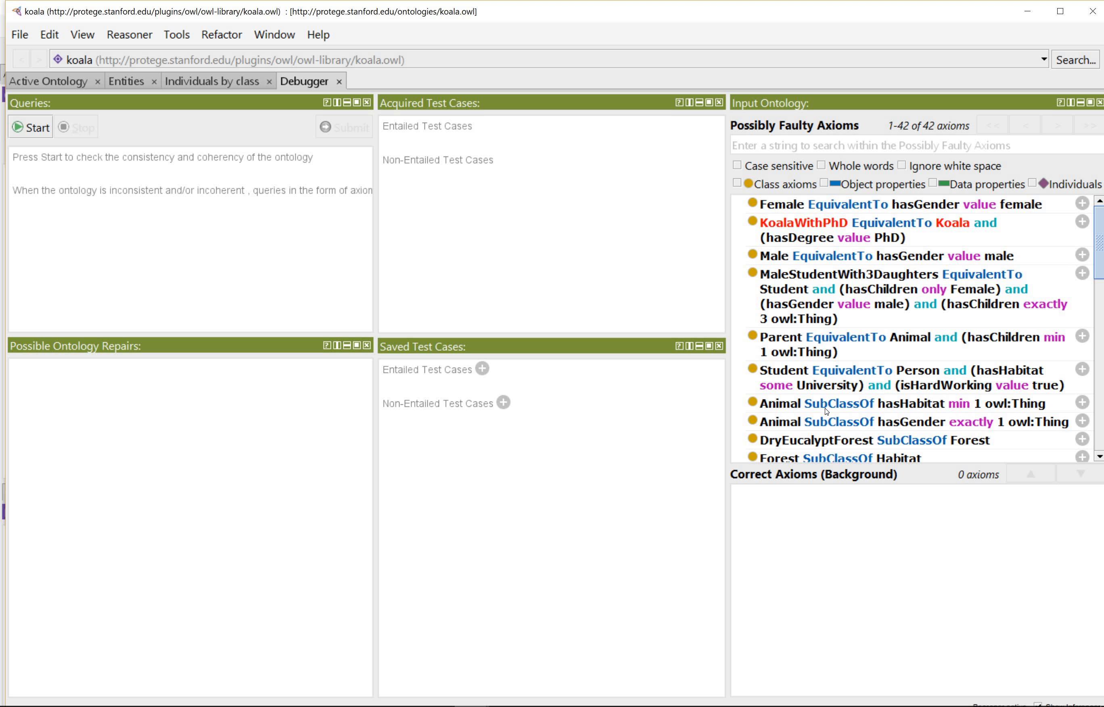
Step: Filter the possibly faulty axioms to individuals, move all of them to the correct background axioms, and clear the filter
{"action": "left_click", "coordinate": [1032, 184]}
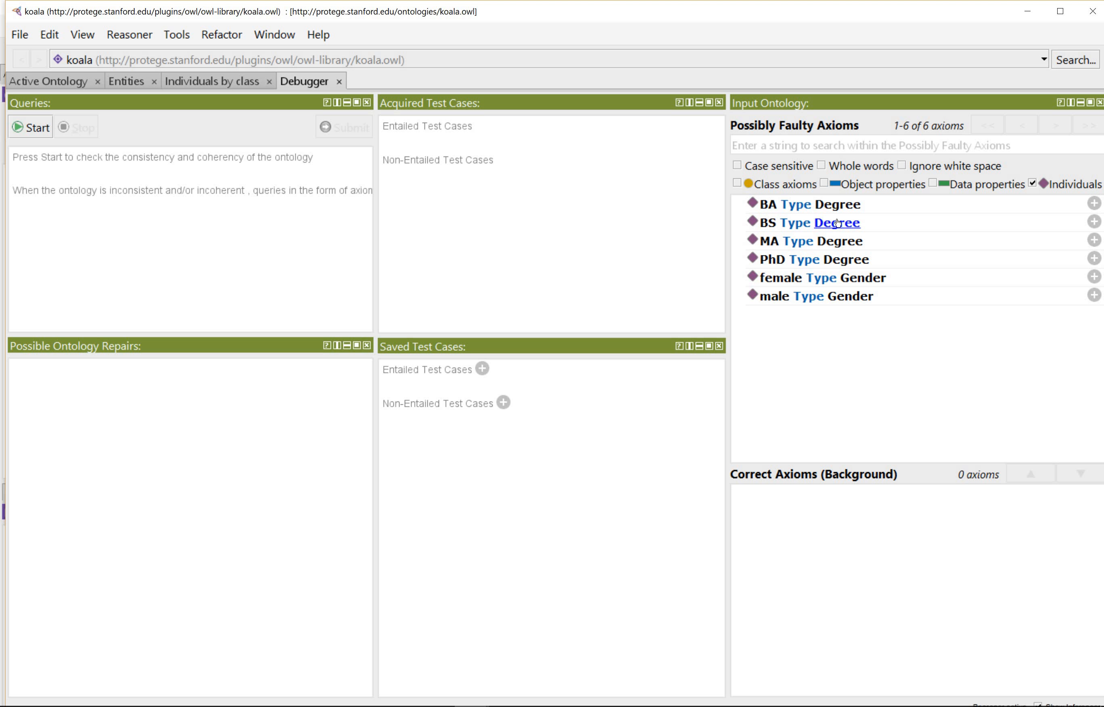
{"action": "left_click", "coordinate": [924, 208]}
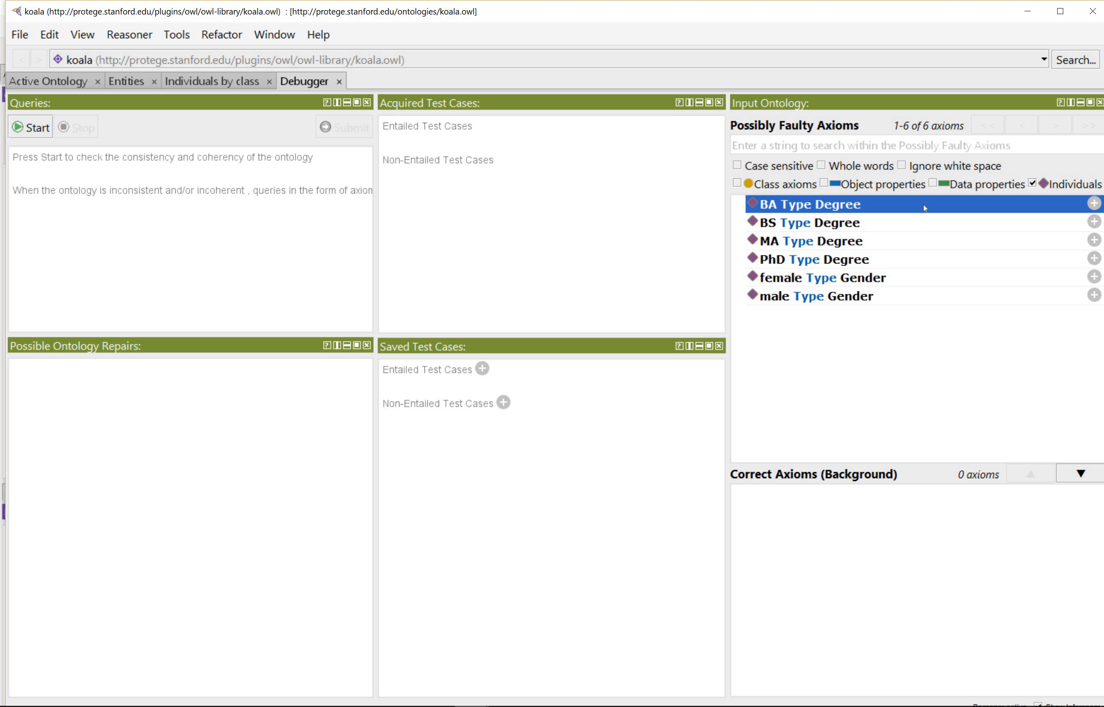
{"action": "key", "text": "ctrl+a"}
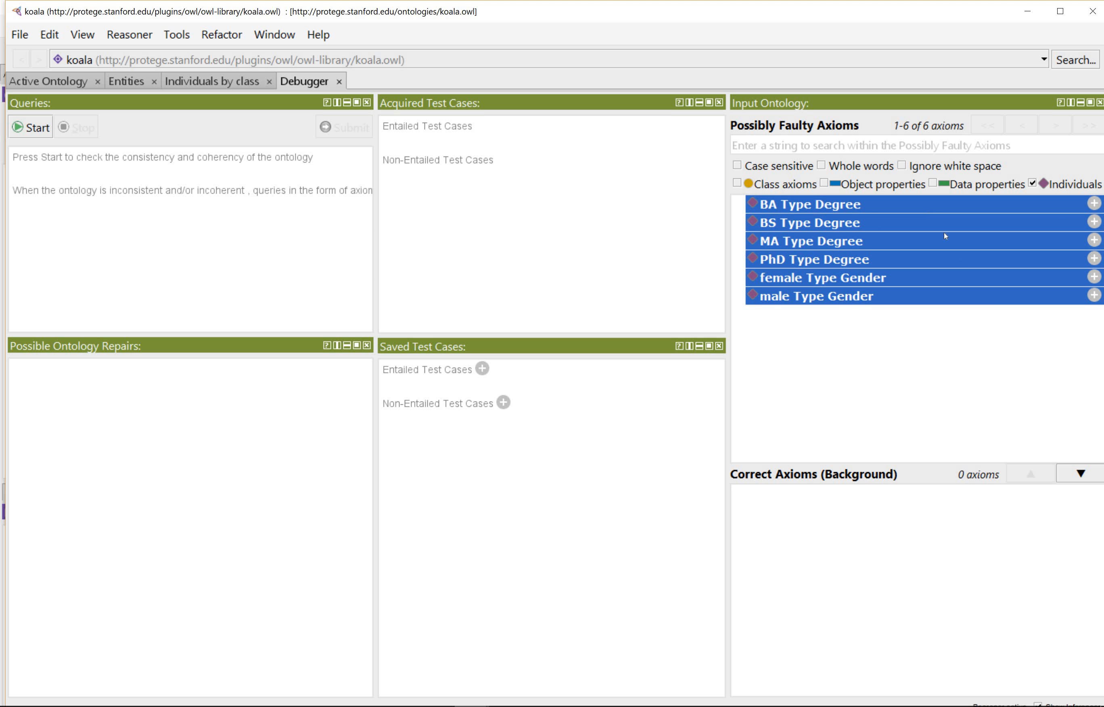
{"action": "left_click", "coordinate": [1081, 475]}
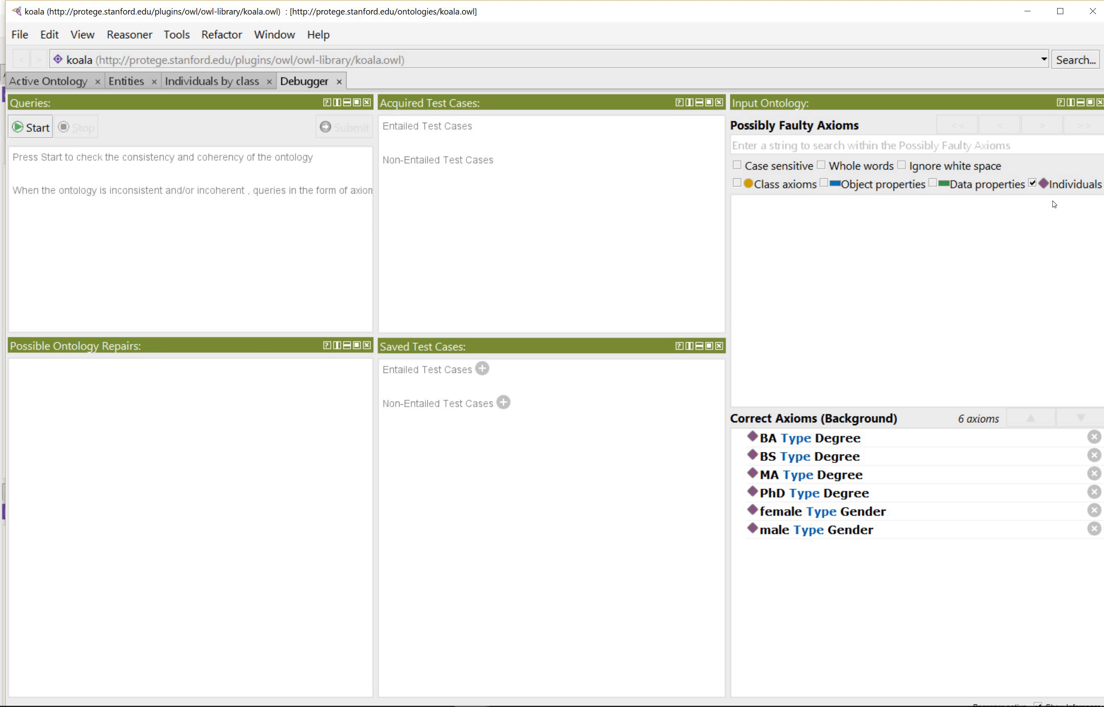
{"action": "left_click", "coordinate": [1036, 186]}
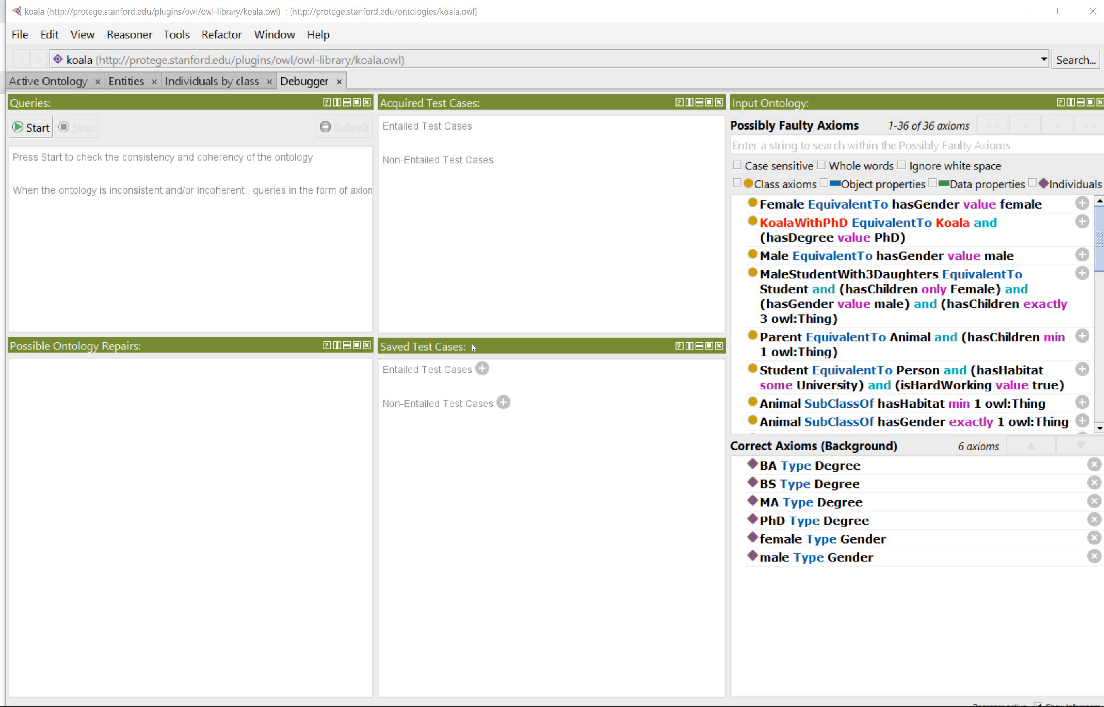
Step: Add the entailed test case "Student SubClassOf Person" to the saved test cases
{"action": "left_click", "coordinate": [503, 407]}
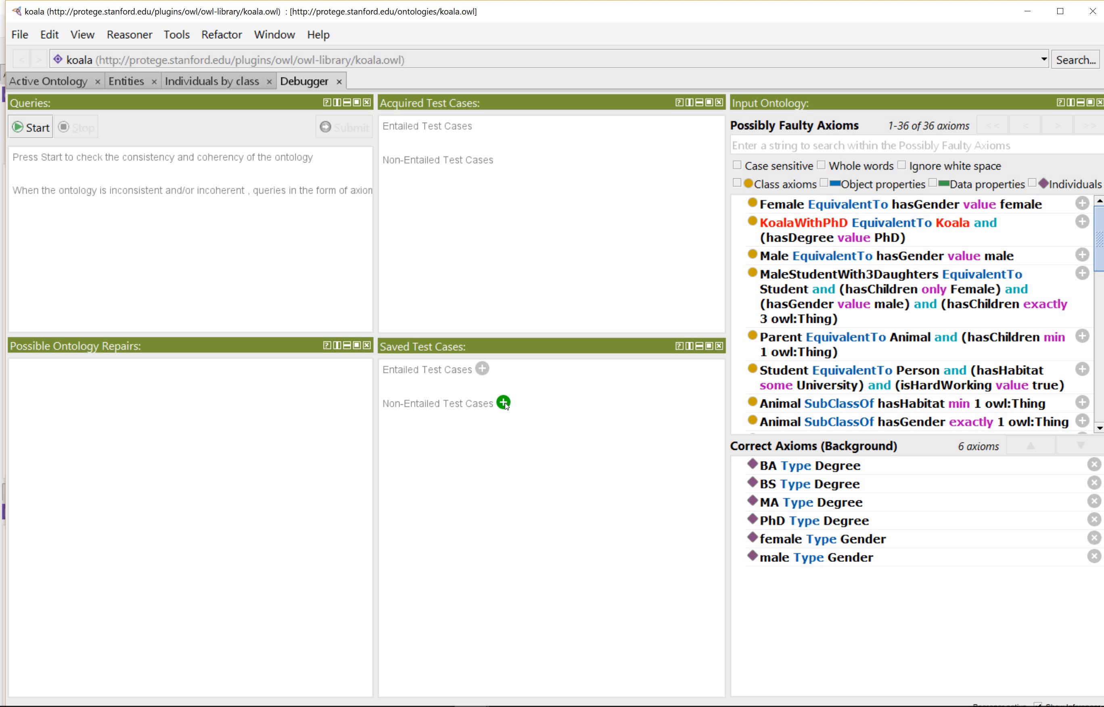
{"action": "left_click", "coordinate": [483, 369]}
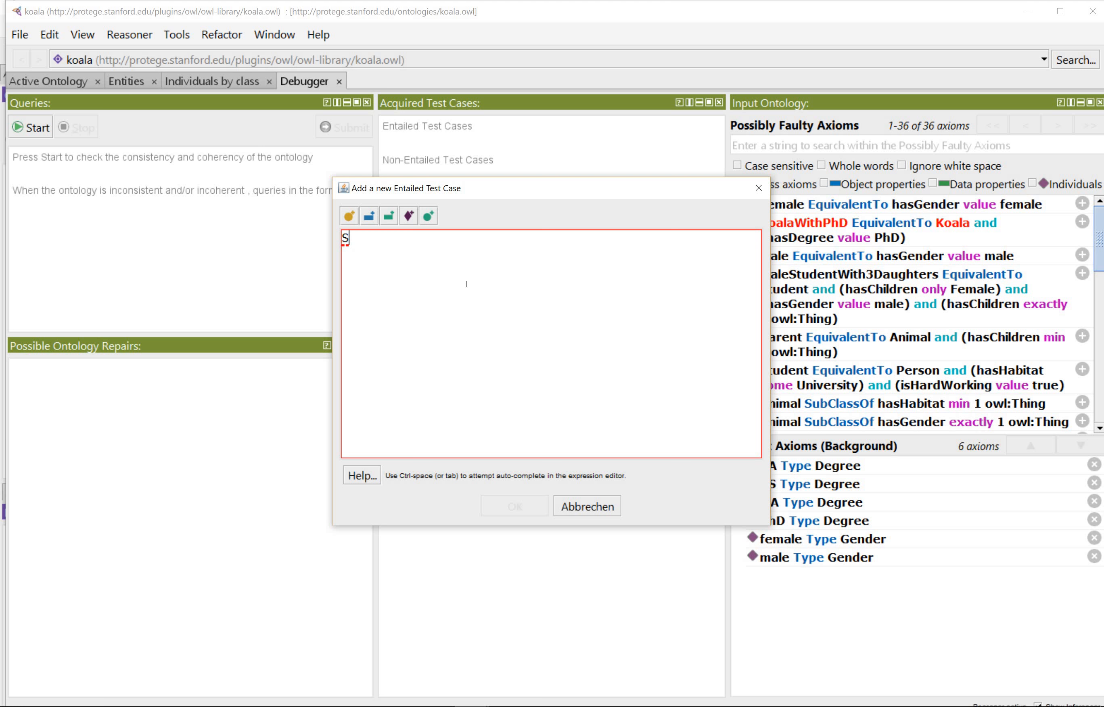
{"action": "type", "text": "Student SubClassOf"}
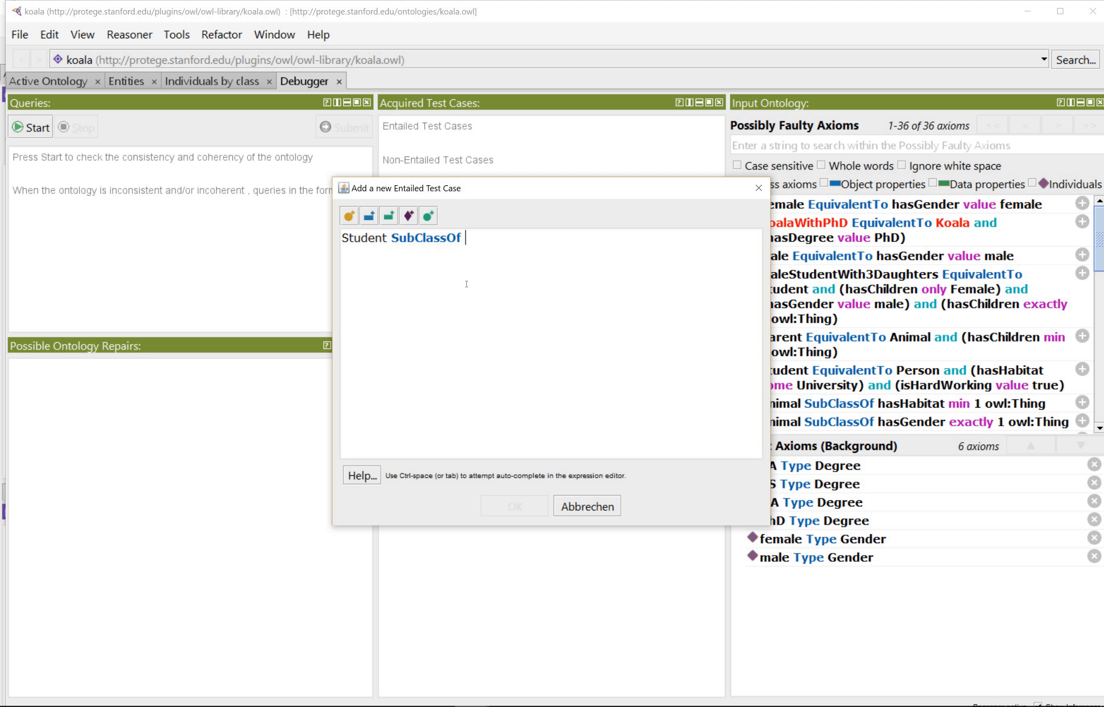
{"action": "type", "text": " Person"}
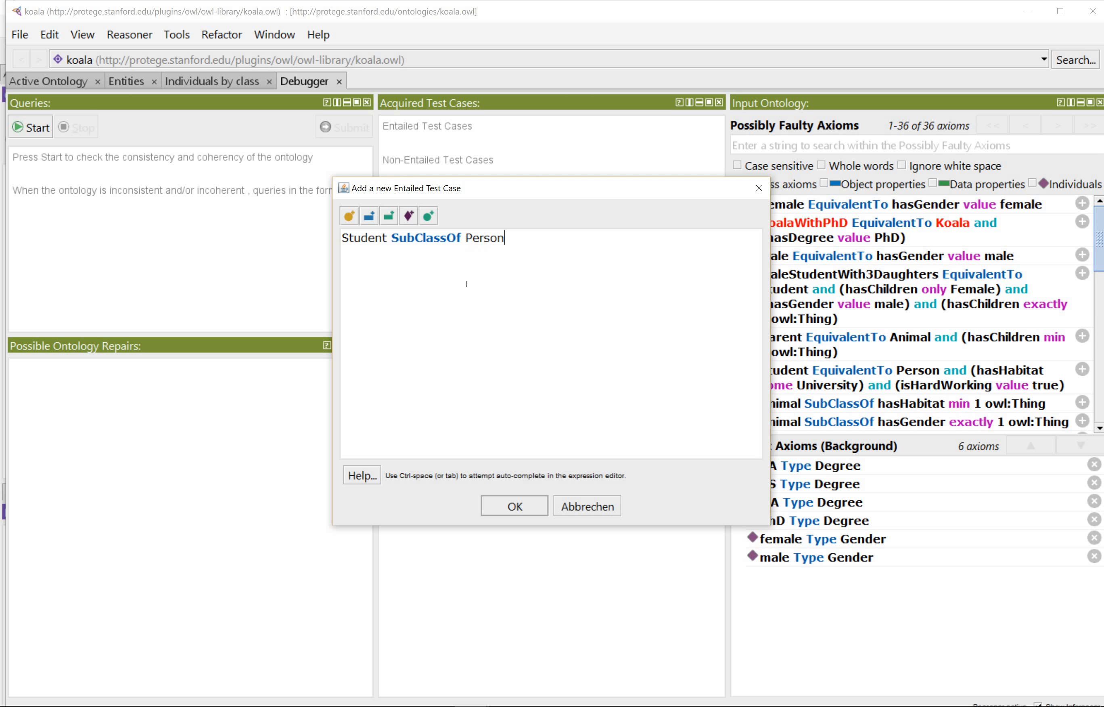
{"action": "left_click", "coordinate": [515, 506]}
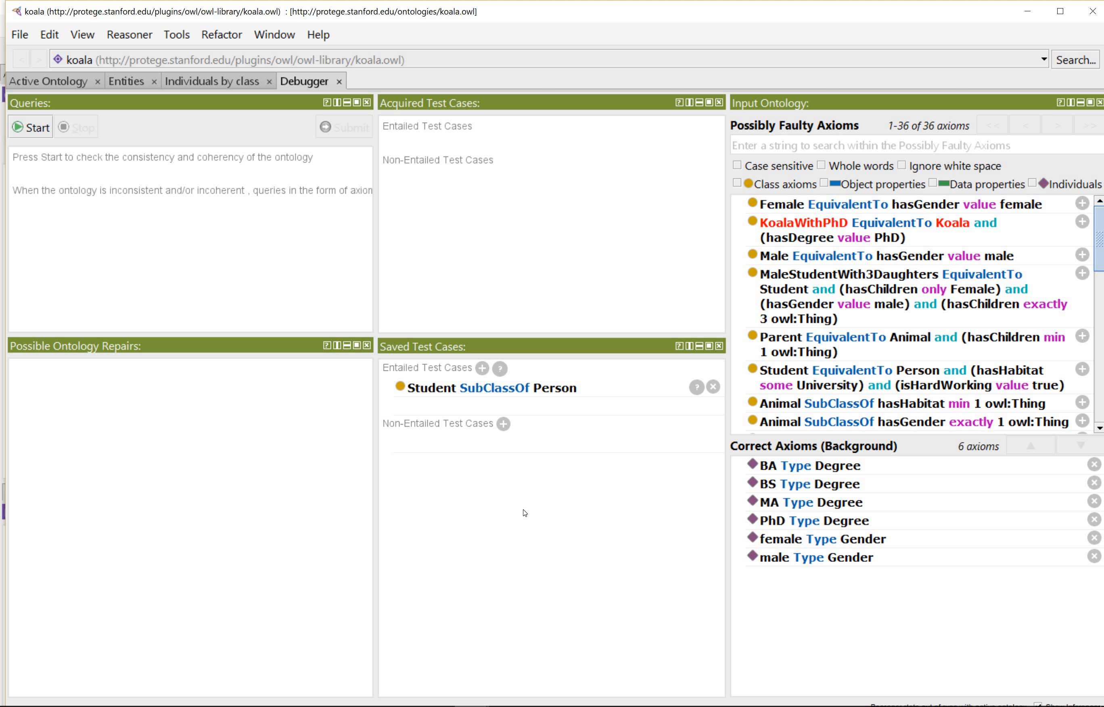
Step: Add the non-entailed test case "Person SubClassOf Marsupials" to the saved test cases
{"action": "left_click", "coordinate": [503, 424]}
{"action": "left_click", "coordinate": [471, 294]}
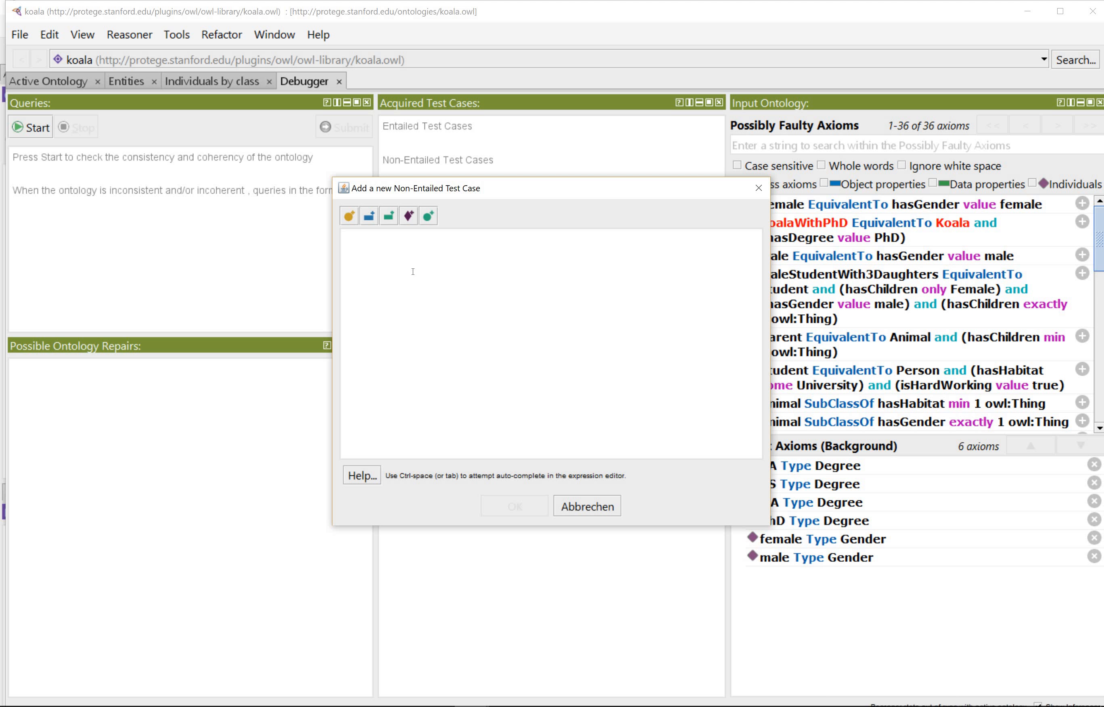
{"action": "type", "text": "Pers"}
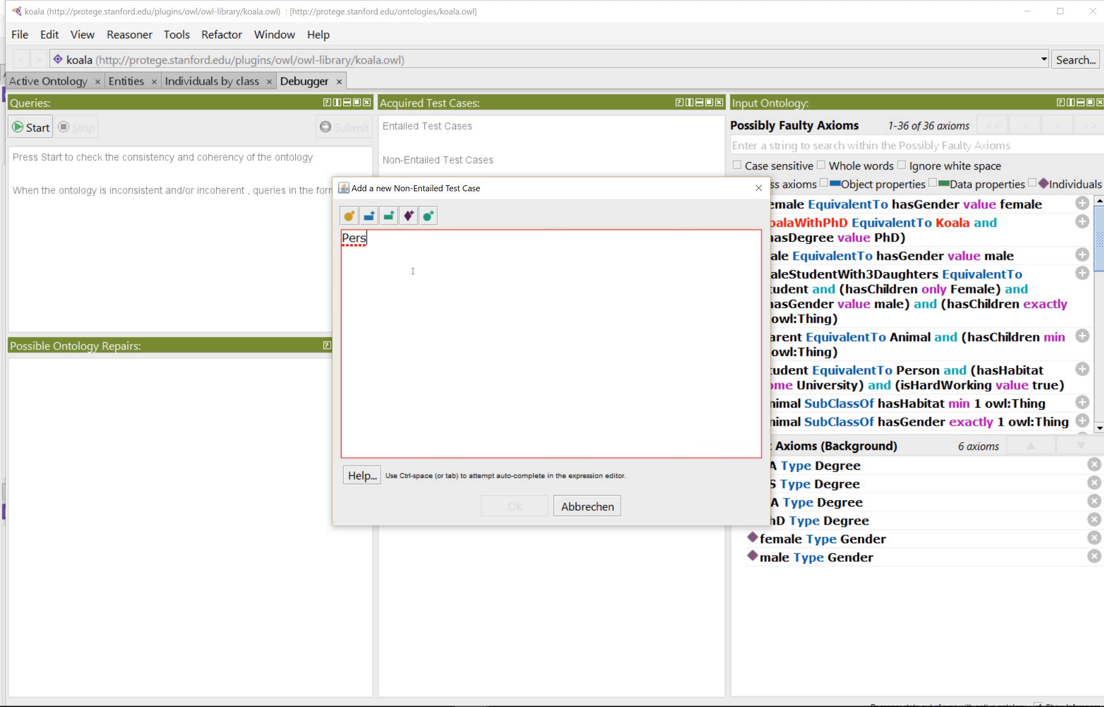
{"action": "type", "text": "on SubClassOf "}
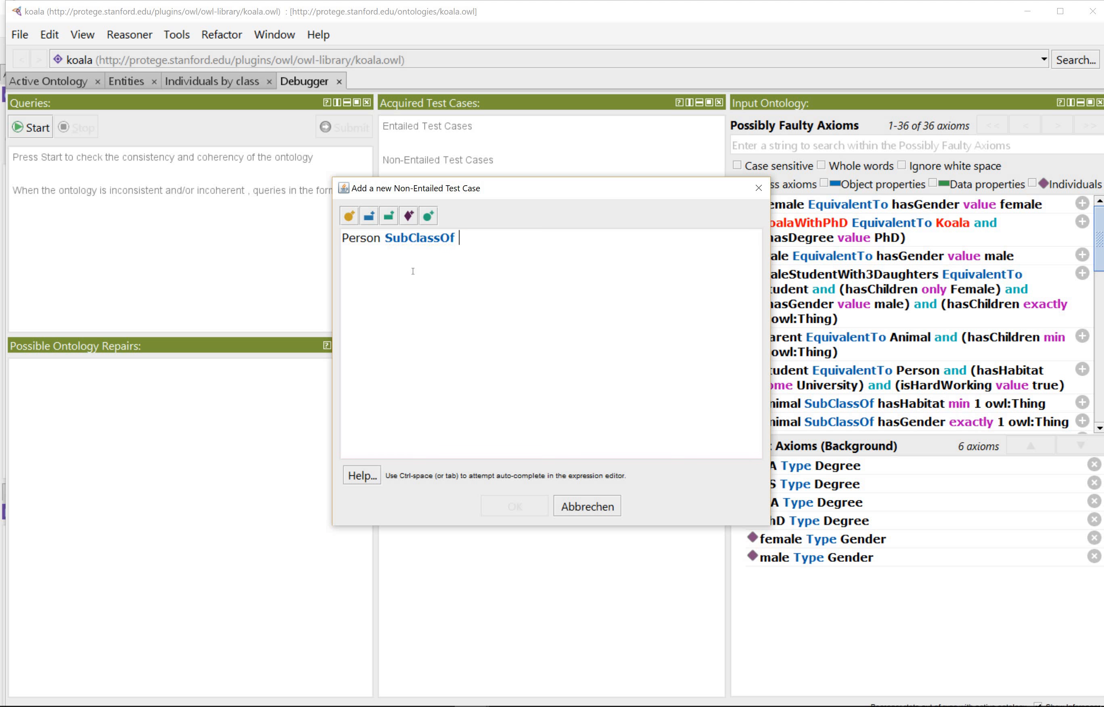
{"action": "type", "text": "Marsupials"}
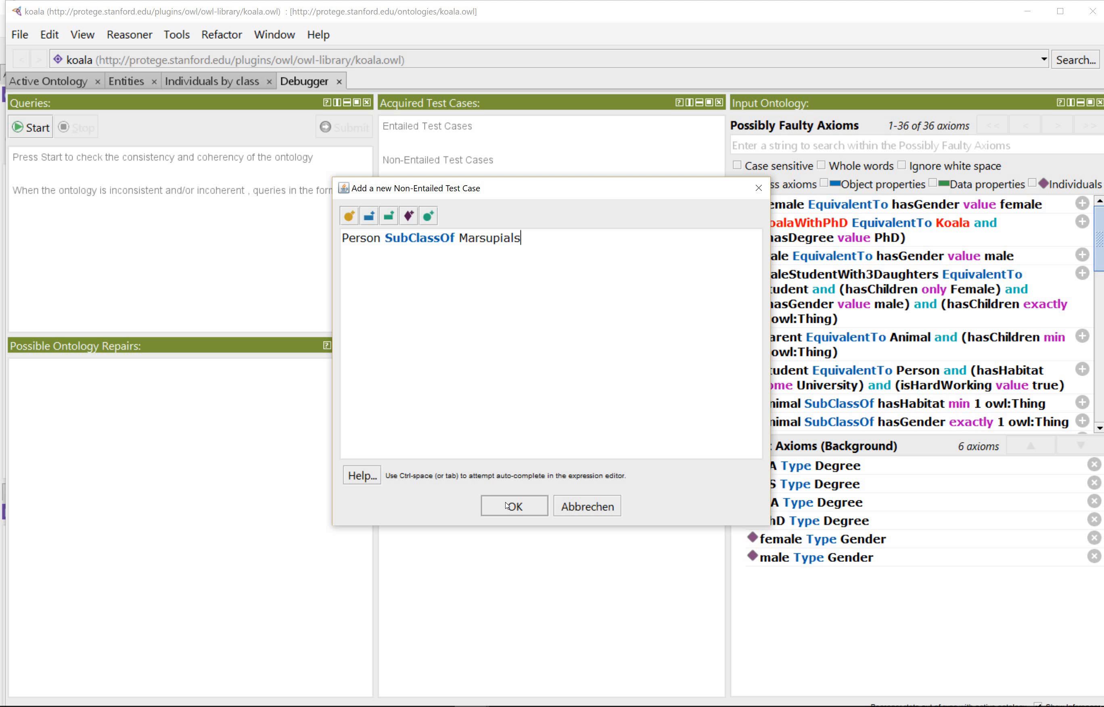
{"action": "left_click", "coordinate": [508, 506]}
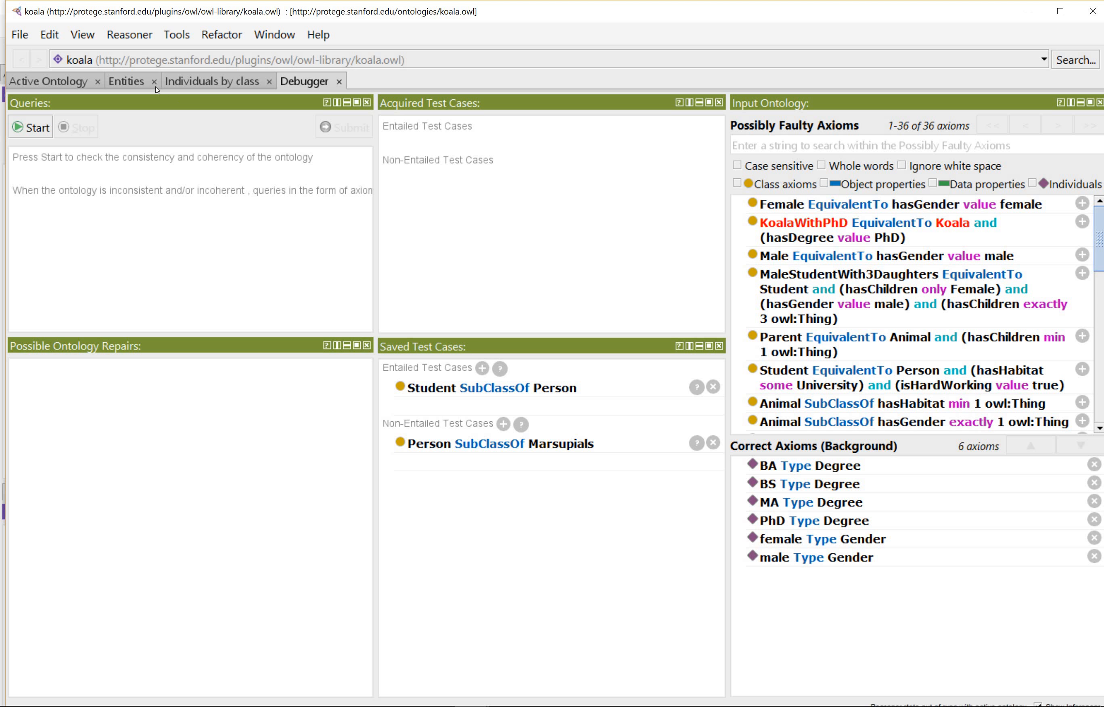
Step: Review the inferred class hierarchy, then check the saved entailed and non-entailed test cases against the ontology
{"action": "left_click", "coordinate": [139, 83]}
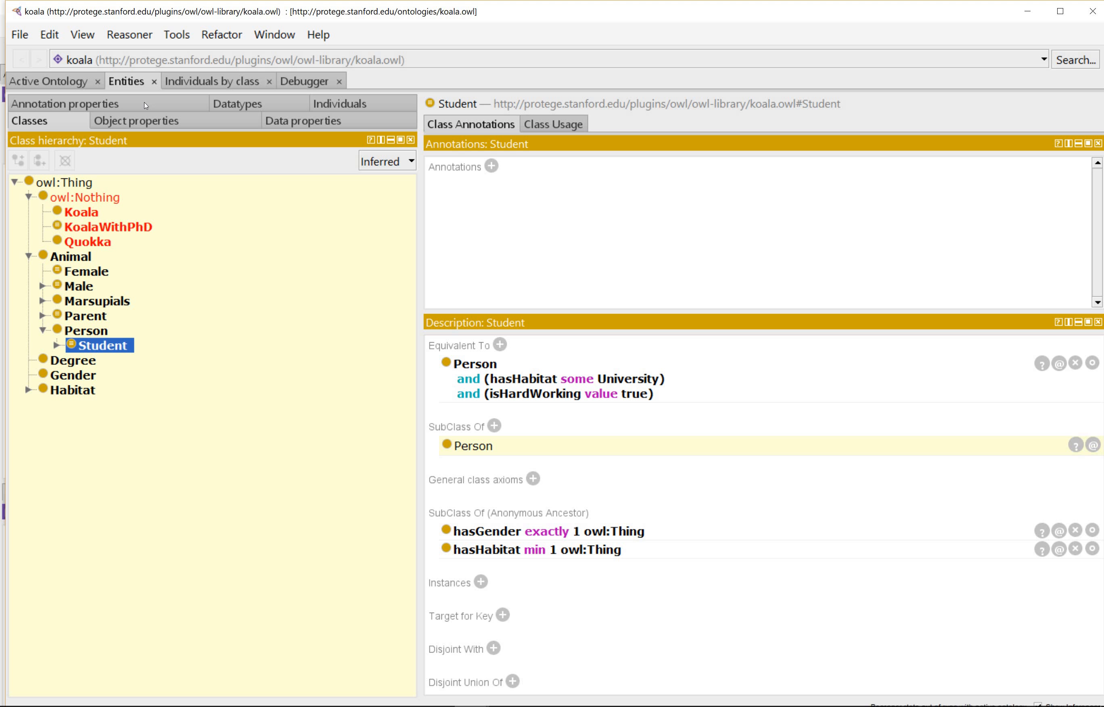
{"action": "left_click", "coordinate": [306, 82]}
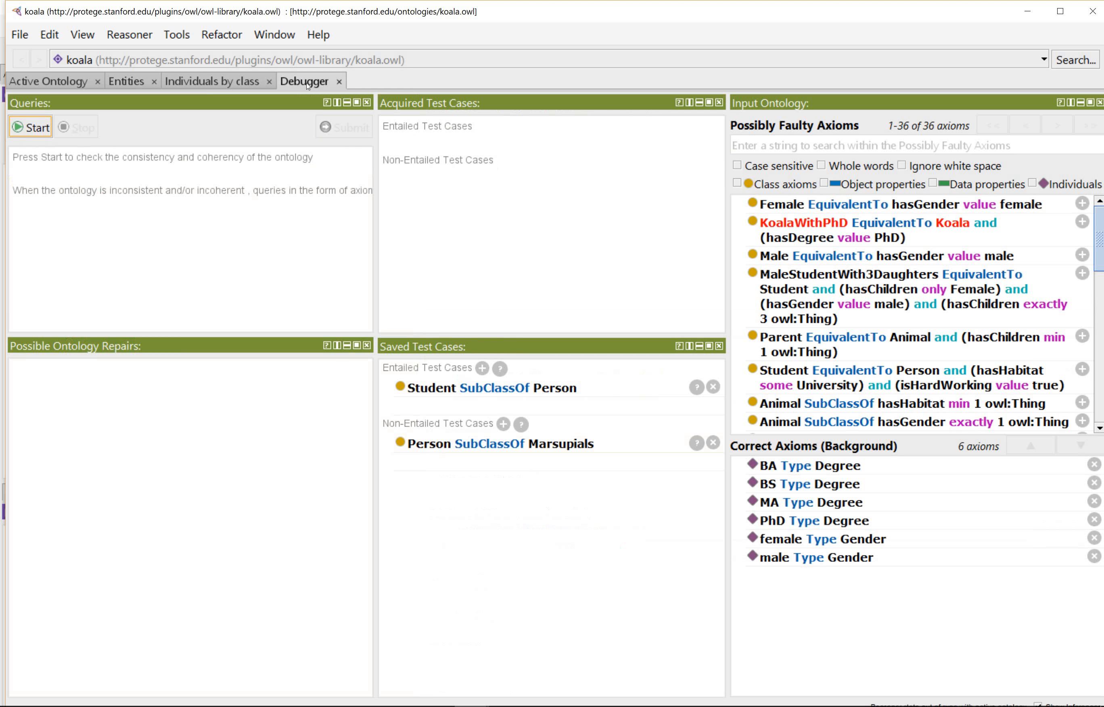
{"action": "left_click", "coordinate": [500, 370]}
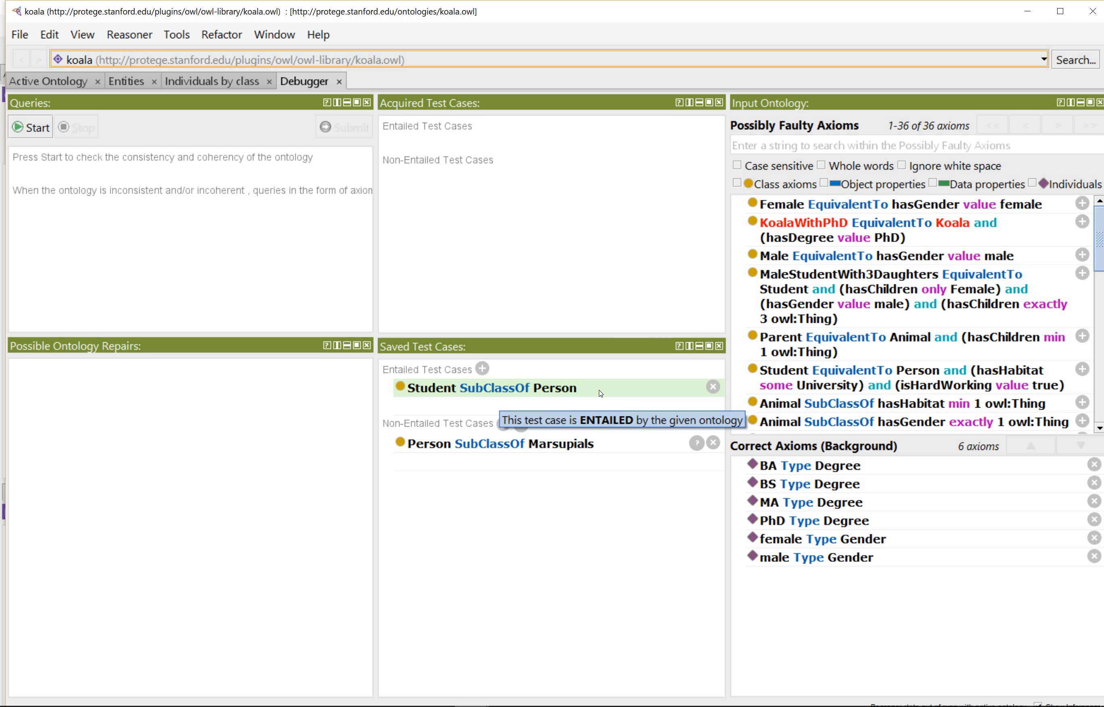
{"action": "left_click", "coordinate": [529, 425]}
{"action": "left_click", "coordinate": [528, 425]}
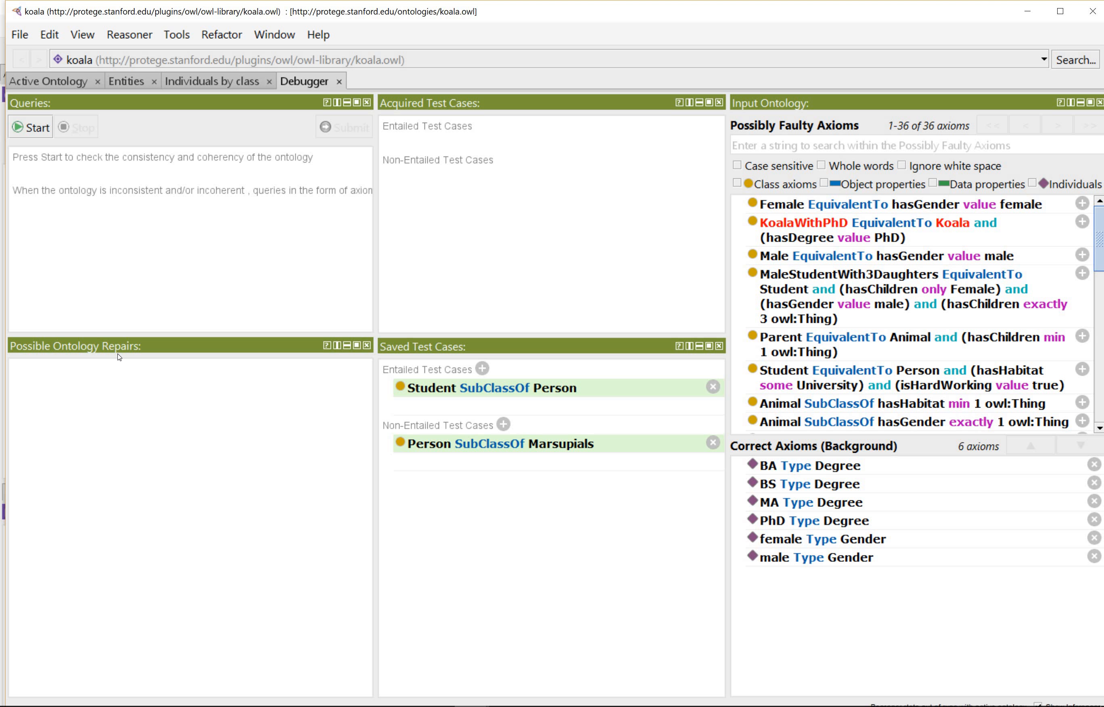
Step: Start a debugging session and submit "Quokka SubClassOf isHardWorking value true" as not true and "Quokka SubClassOf Marsupials" as true
{"action": "left_click", "coordinate": [32, 127]}
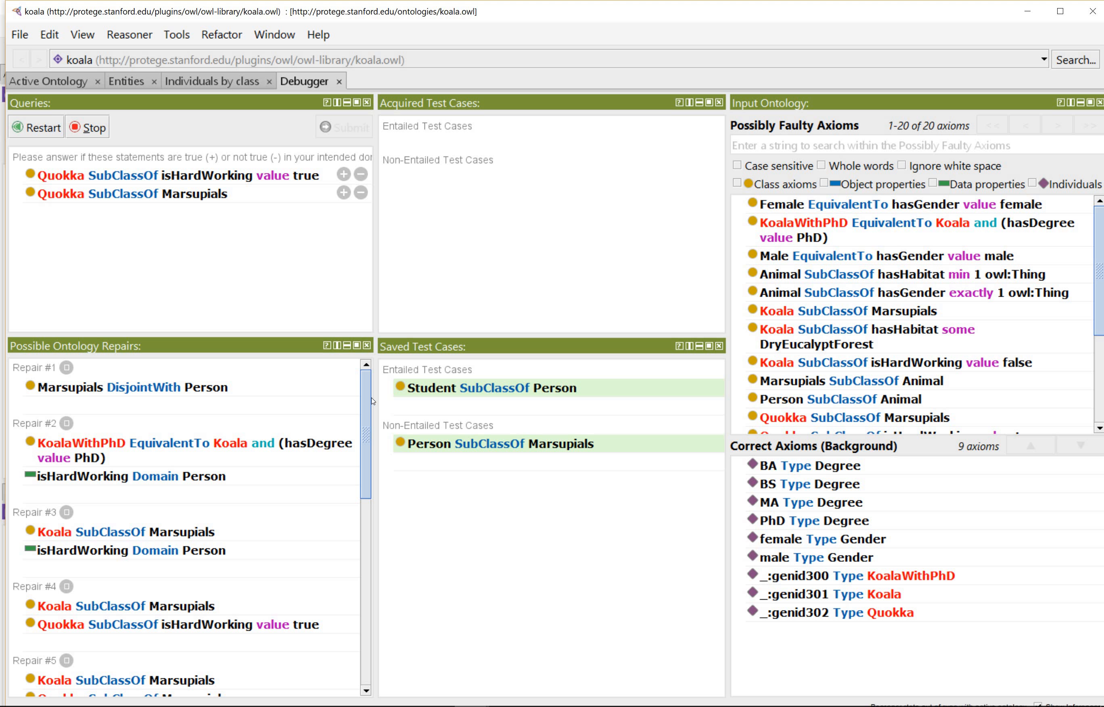
{"action": "left_click_drag", "start_coordinate": [367, 403], "coordinate": [325, 373]}
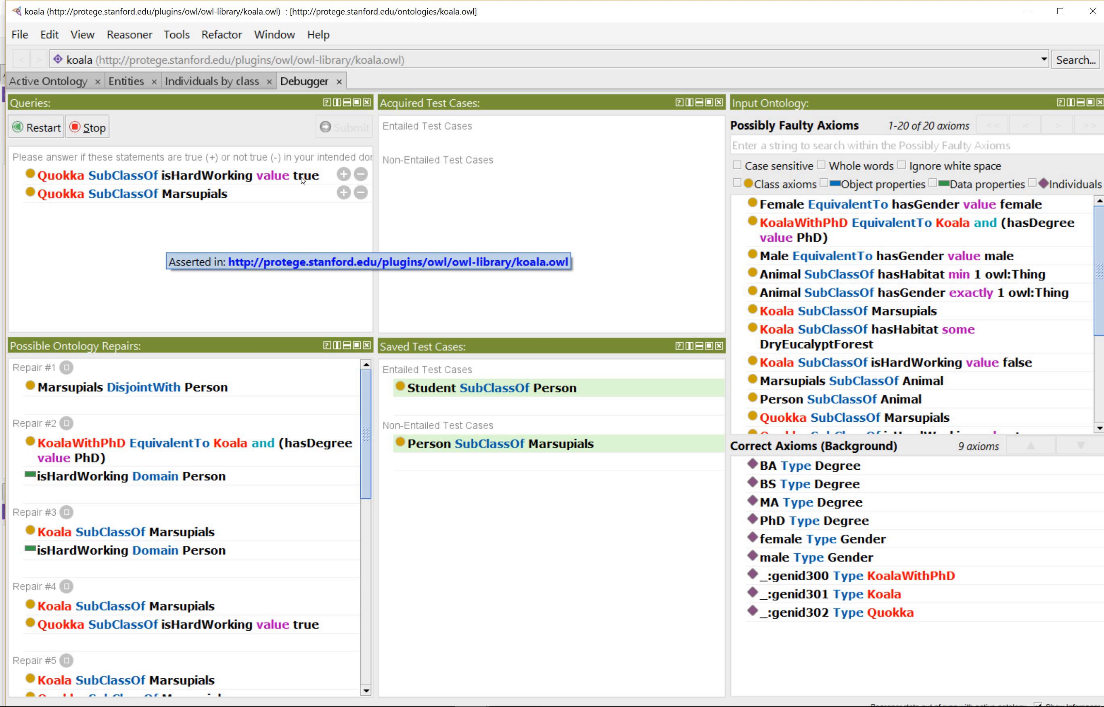
{"action": "left_click", "coordinate": [343, 174]}
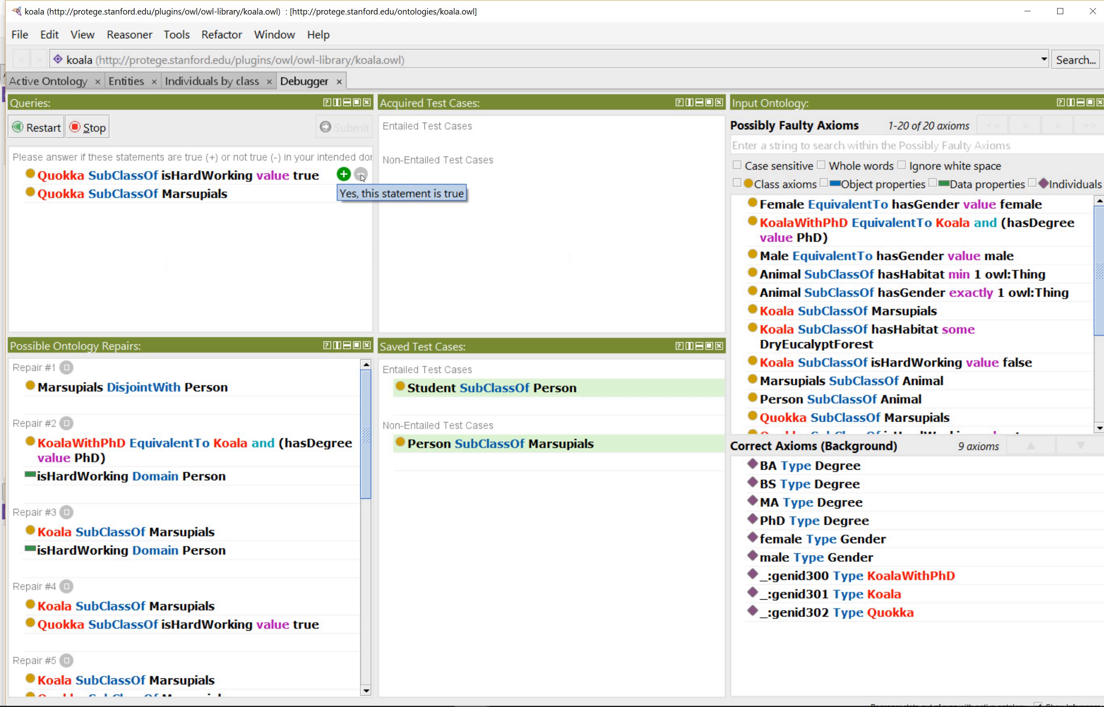
{"action": "left_click", "coordinate": [360, 175]}
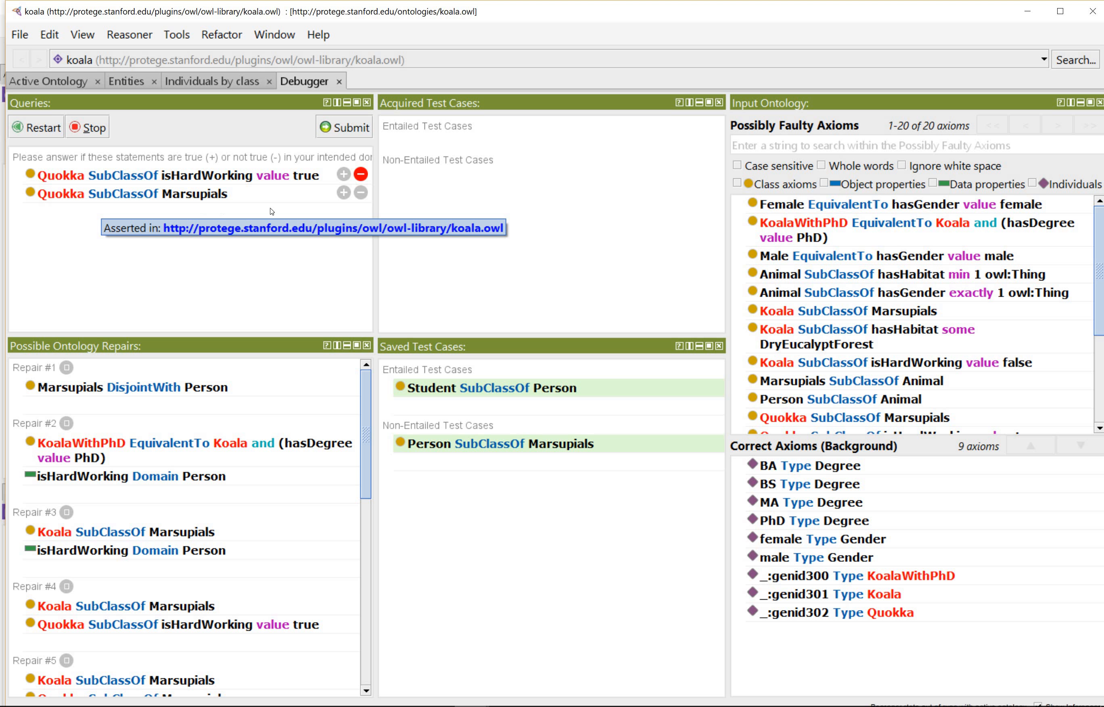
{"action": "left_click", "coordinate": [343, 193]}
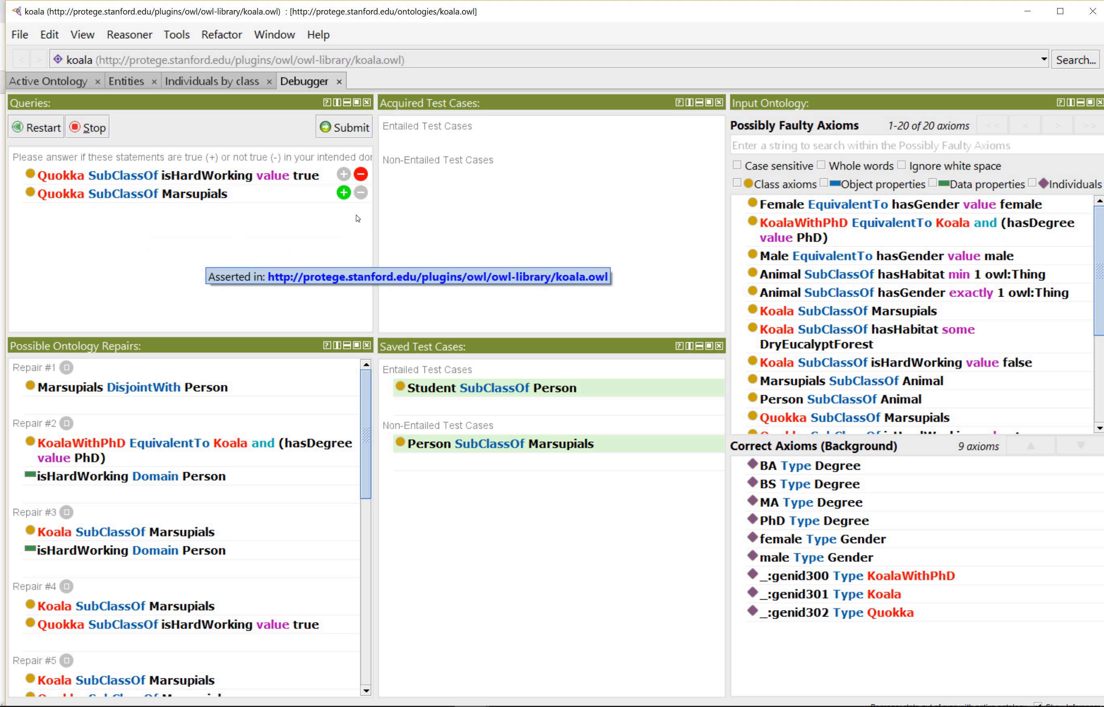
{"action": "left_click", "coordinate": [348, 128]}
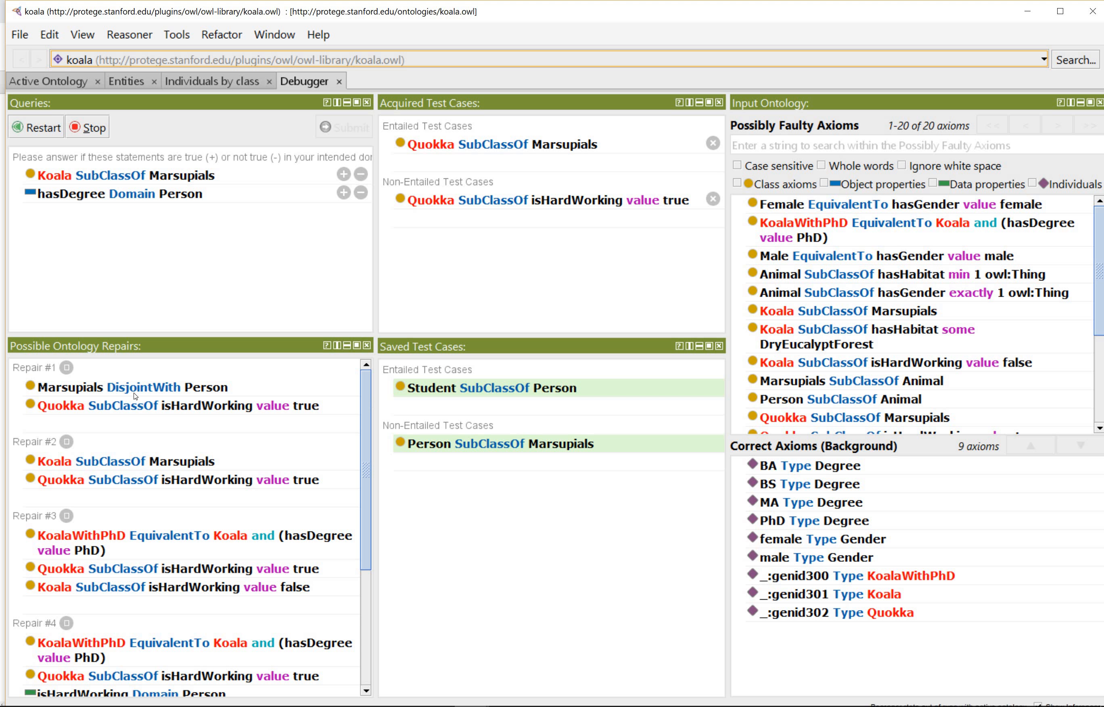
Step: Answer the query by submitting both "Koala SubClassOf Marsupials" and "hasDegree Domain Person" as true
{"action": "mouse_move", "coordinate": [367, 385]}
{"action": "left_mouse_down"}
{"action": "mouse_move", "coordinate": [360, 532]}
{"action": "mouse_move", "coordinate": [368, 373]}
{"action": "left_mouse_up"}
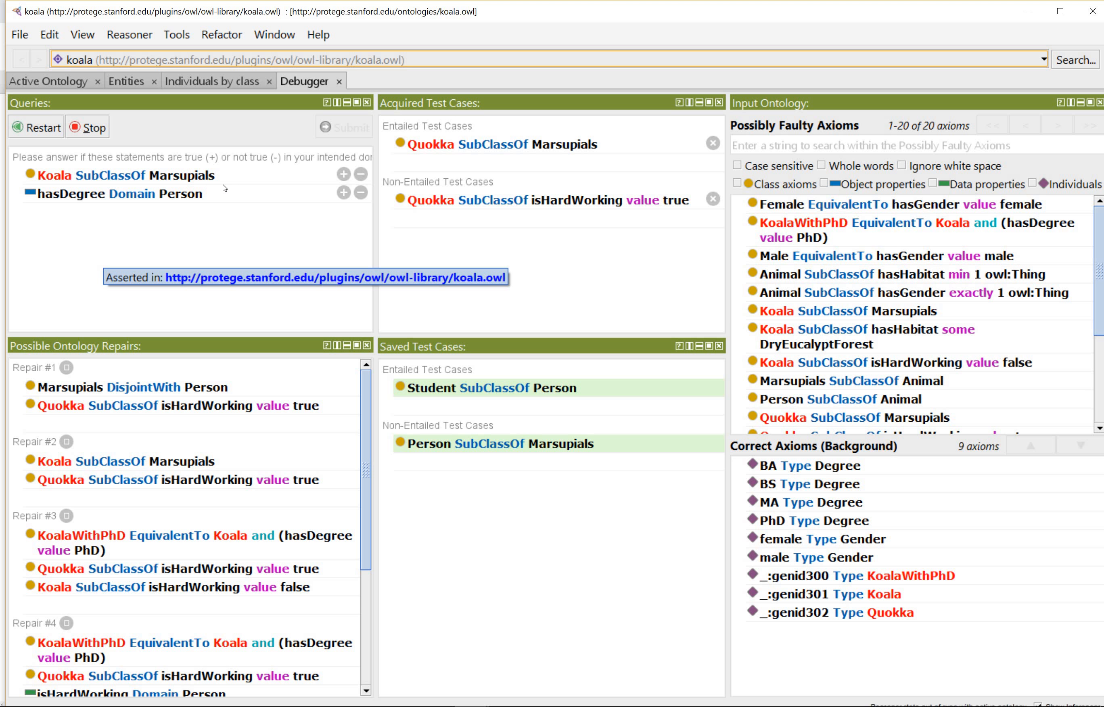
{"action": "left_click", "coordinate": [344, 175]}
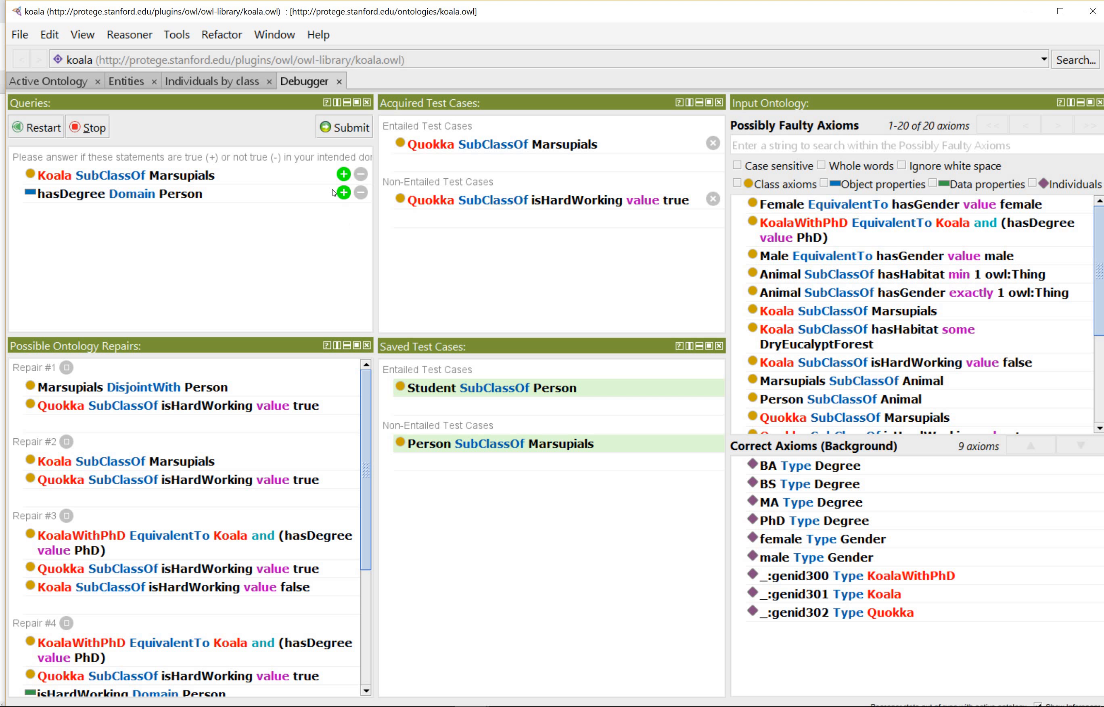
{"action": "left_click", "coordinate": [338, 132]}
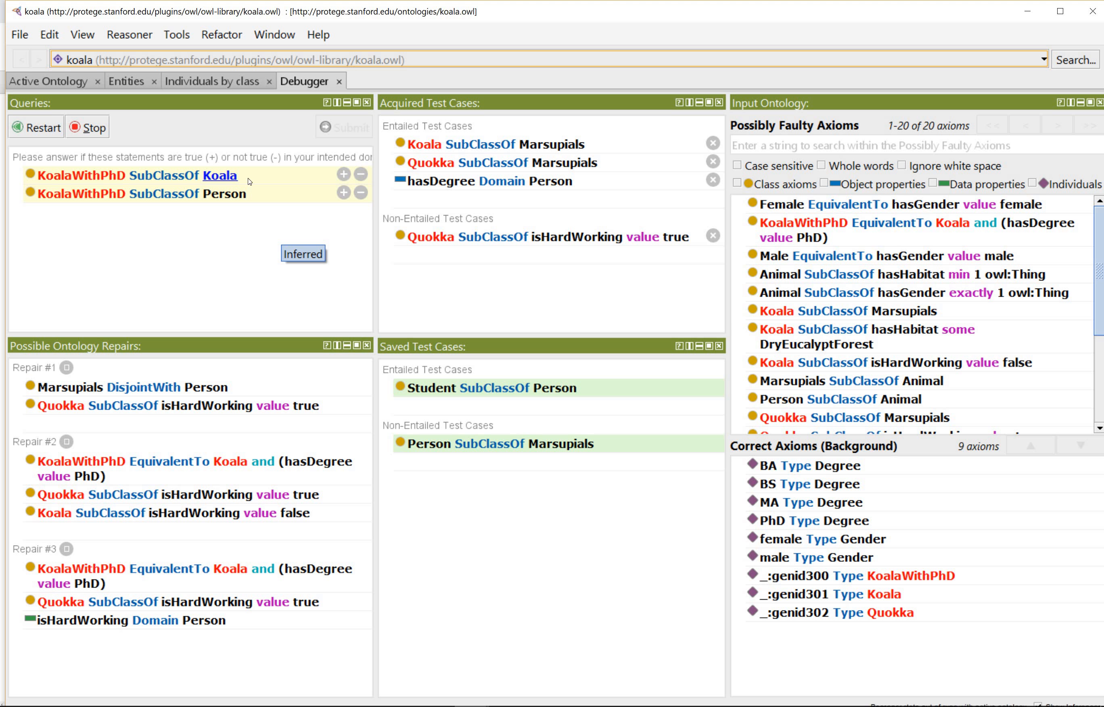
Step: Answer the query by submitting "KoalaWithPhD SubClassOf Koala" as true and "KoalaWithPhD SubClassOf Person" as not true
{"action": "left_click", "coordinate": [344, 175]}
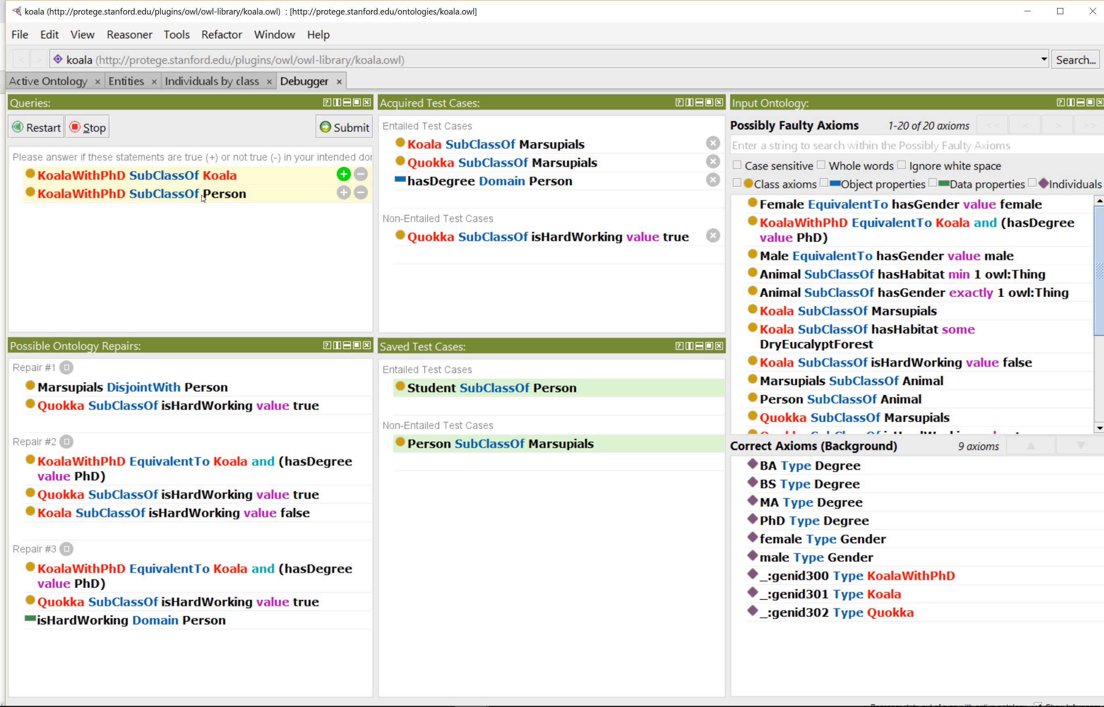
{"action": "left_click", "coordinate": [361, 193]}
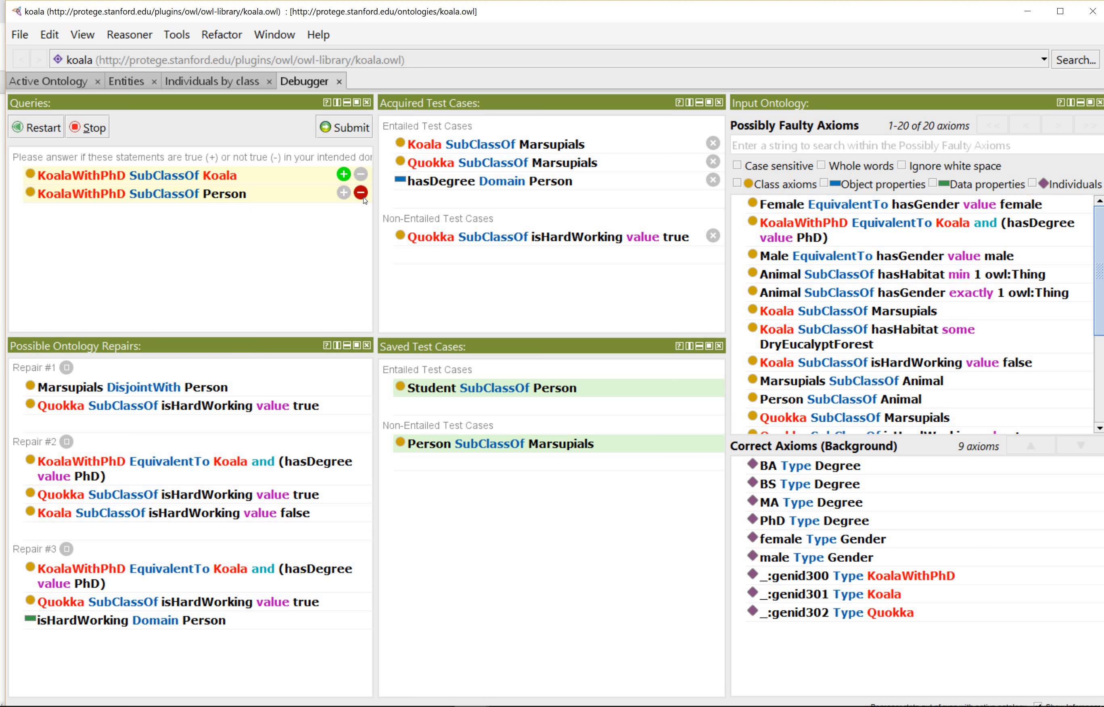
{"action": "left_click", "coordinate": [341, 129]}
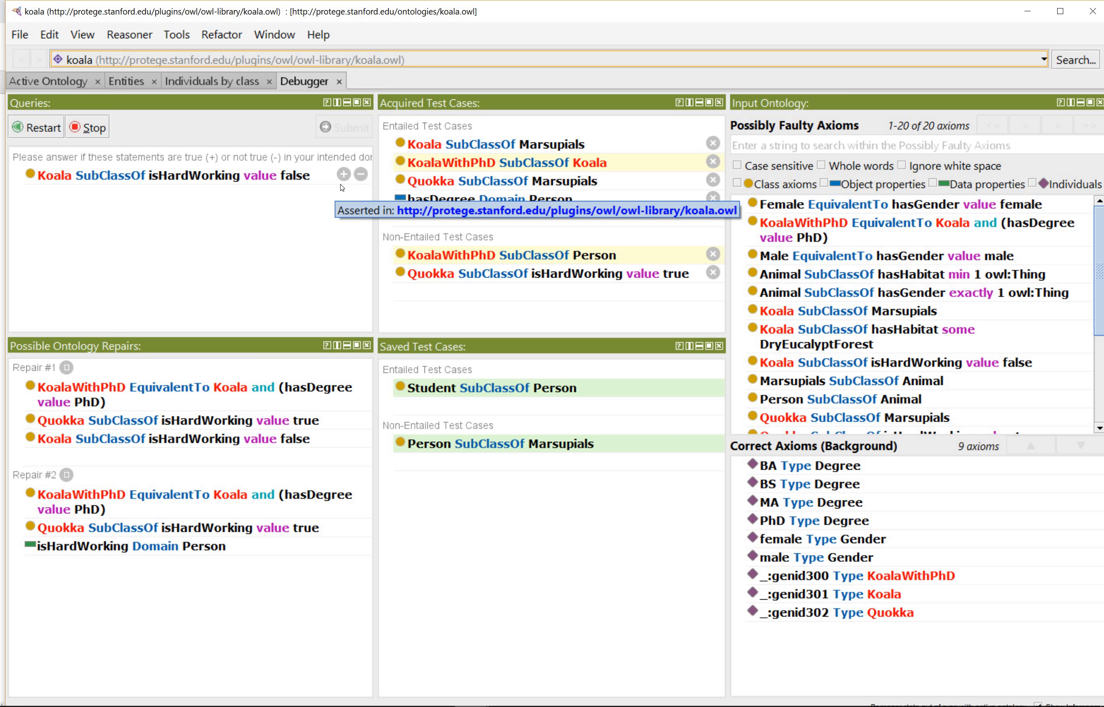
Step: Check the domain of the isHardWorking data property, then submit the query statement "Koala SubClassOf isHardWorking value false" as not true
{"action": "left_click", "coordinate": [195, 177]}
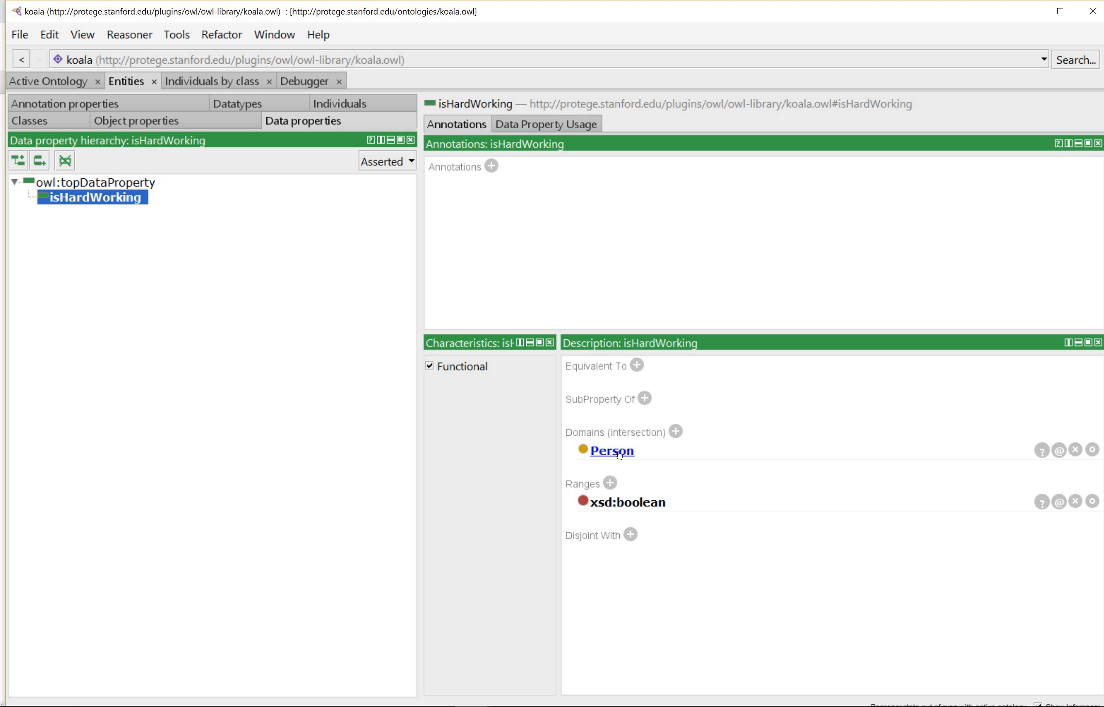
{"action": "mouse_move", "coordinate": [623, 454]}
{"action": "left_click", "coordinate": [316, 82]}
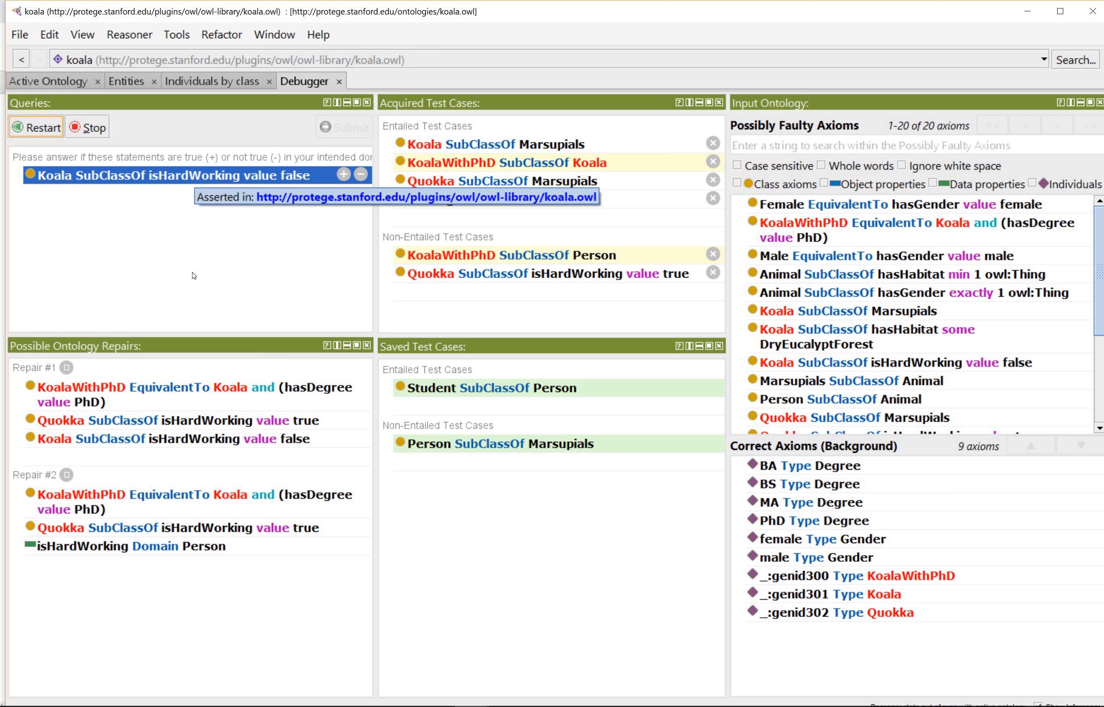
{"action": "left_click", "coordinate": [362, 175]}
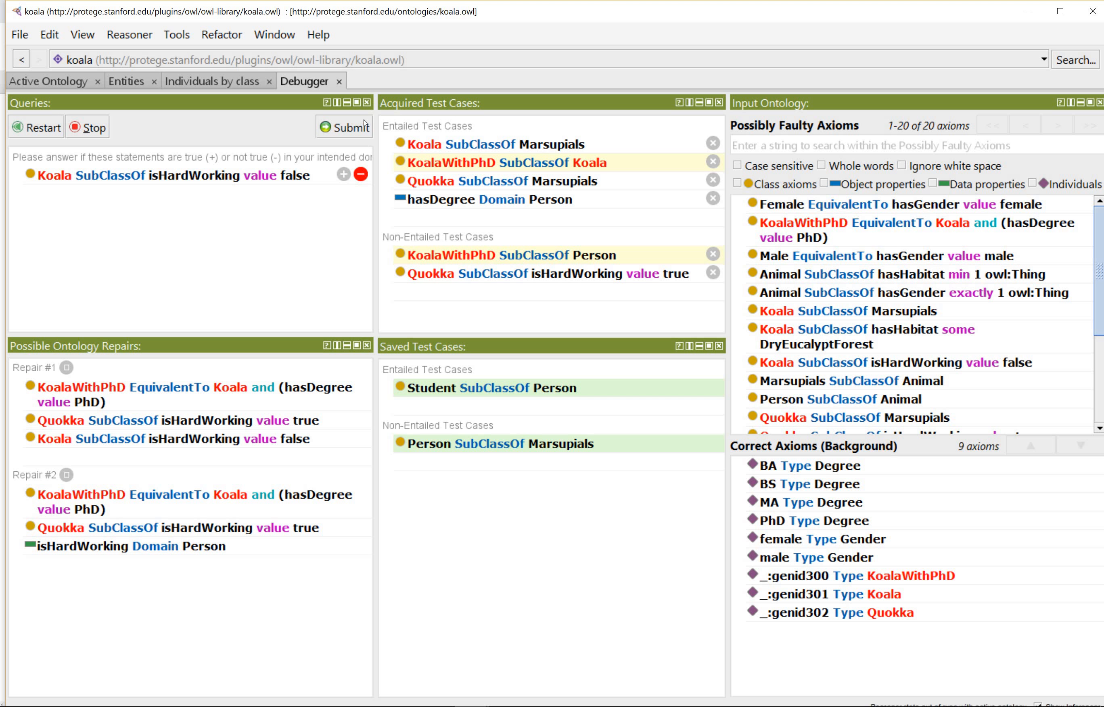
{"action": "left_click", "coordinate": [349, 131]}
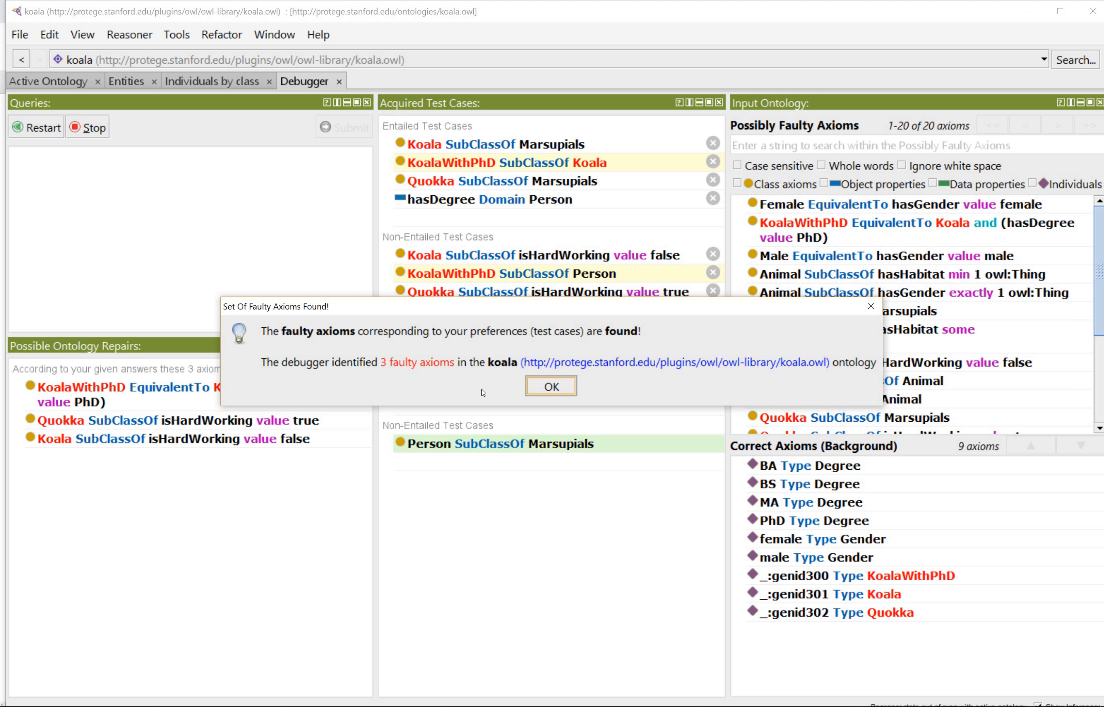
{"action": "left_click", "coordinate": [550, 387]}
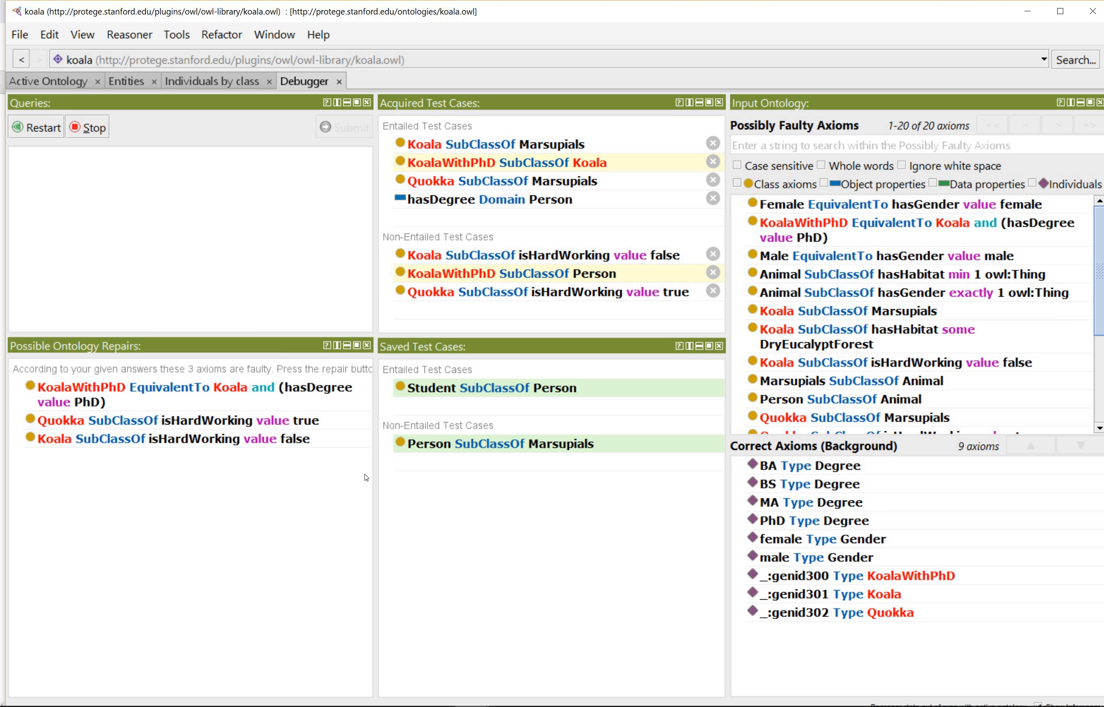
Step: Open the repair of the identified faulty axioms and show the explanations for "Quokka SubClassOf isHardWorking value true"
{"action": "left_click_drag", "start_coordinate": [374, 475], "coordinate": [471, 472]}
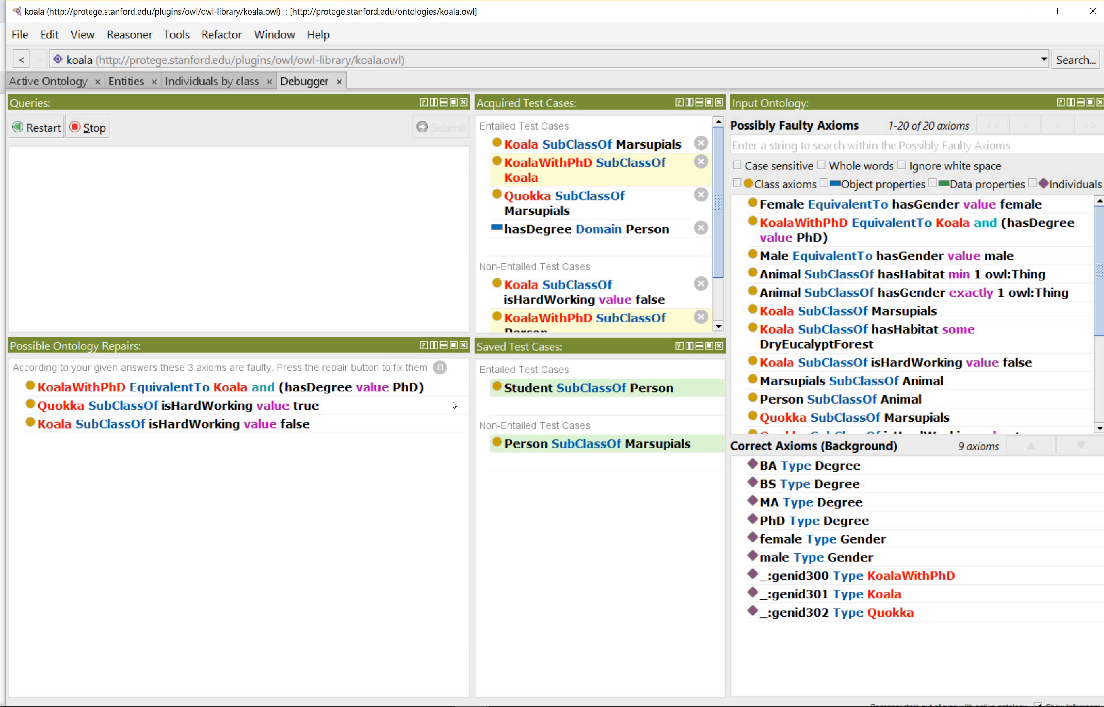
{"action": "left_click", "coordinate": [440, 368]}
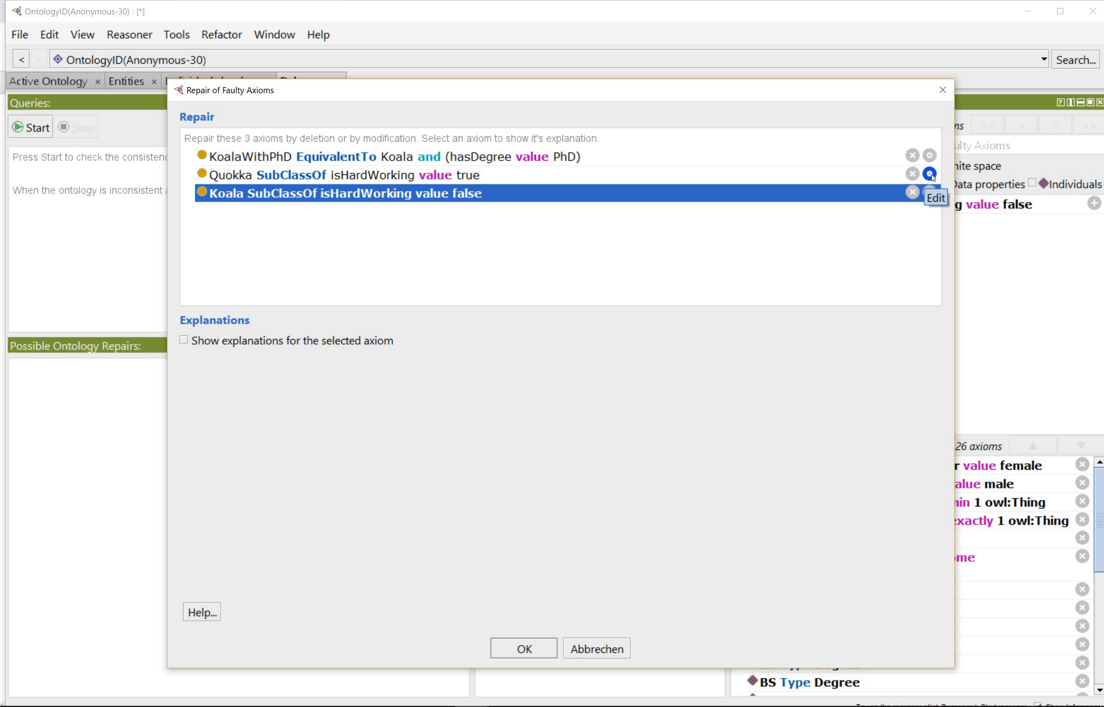
{"action": "left_click", "coordinate": [502, 174]}
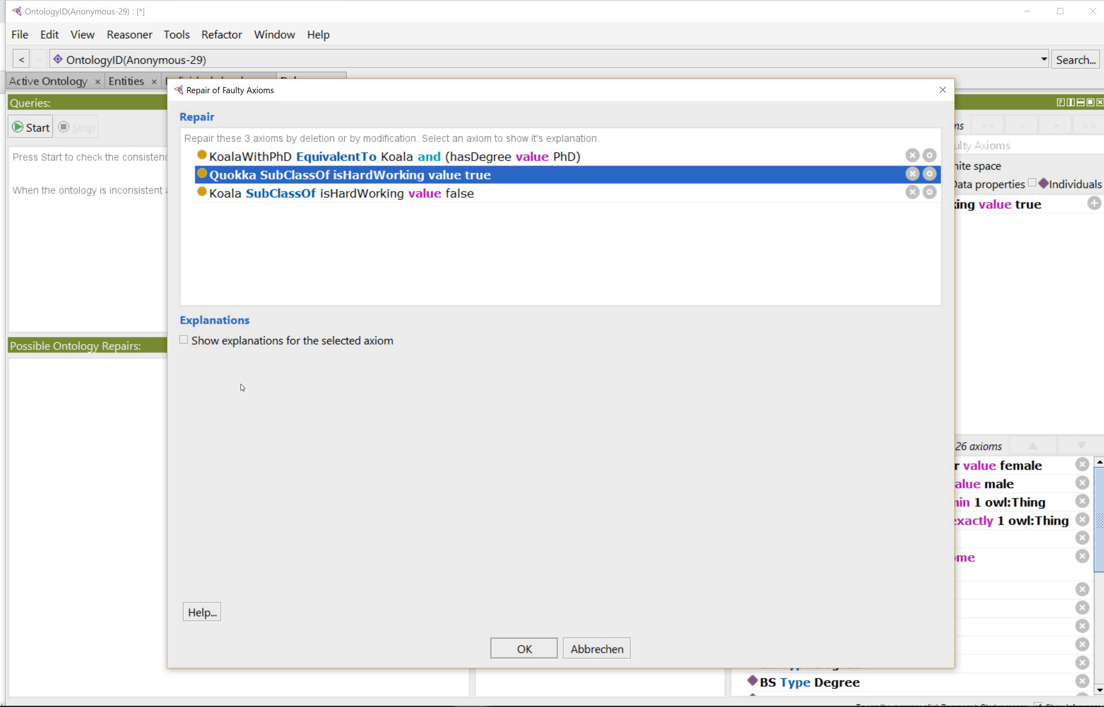
{"action": "left_click", "coordinate": [184, 342]}
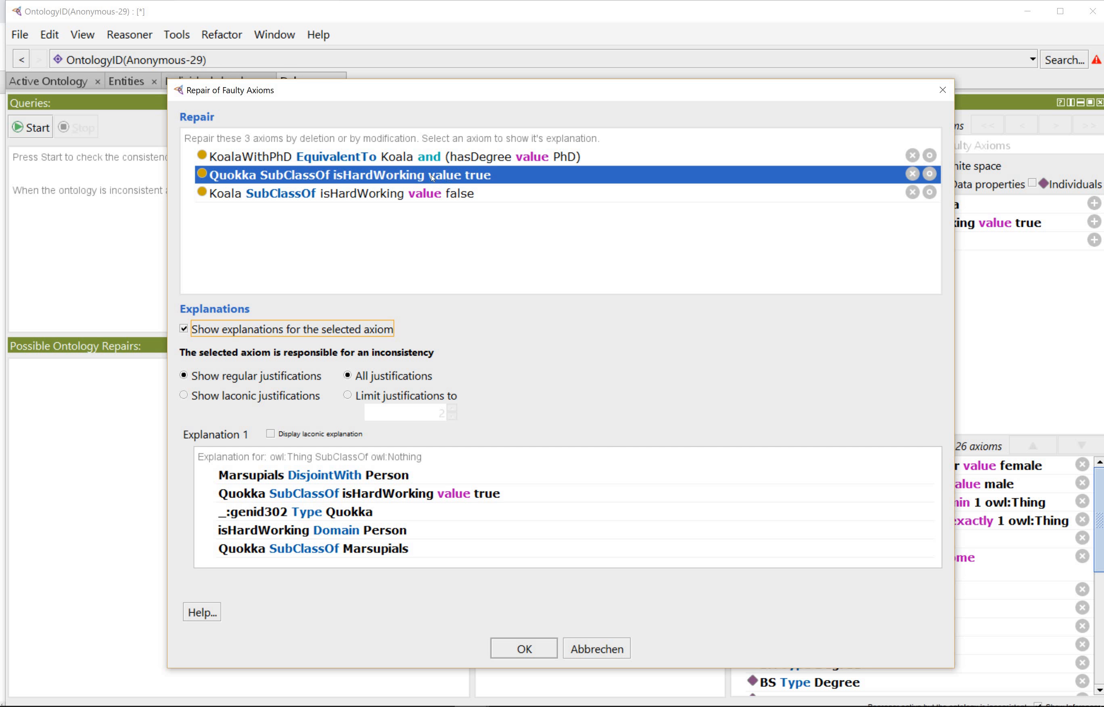
Step: Try repairing the faulty Quokka axiom by changing it to "Quokka SubClassOf isHardWorking value false", and examine its explanation
{"action": "left_click", "coordinate": [929, 174]}
{"action": "double_click", "coordinate": [676, 304]}
{"action": "type", "text": "false"}
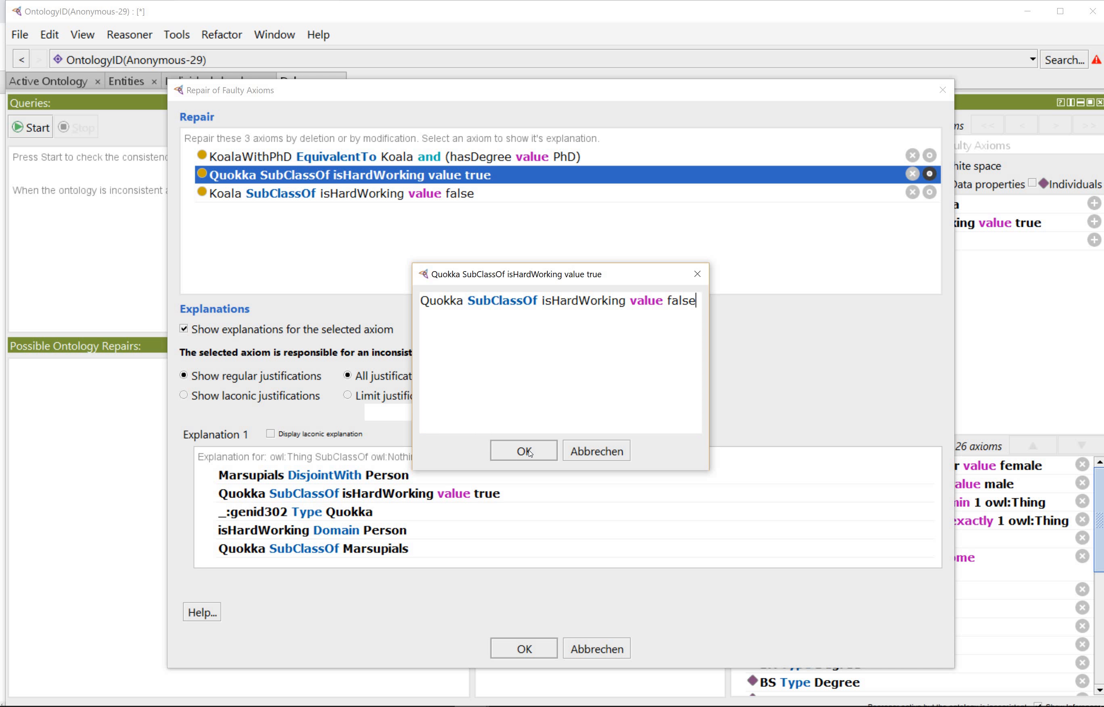
{"action": "left_click", "coordinate": [530, 453]}
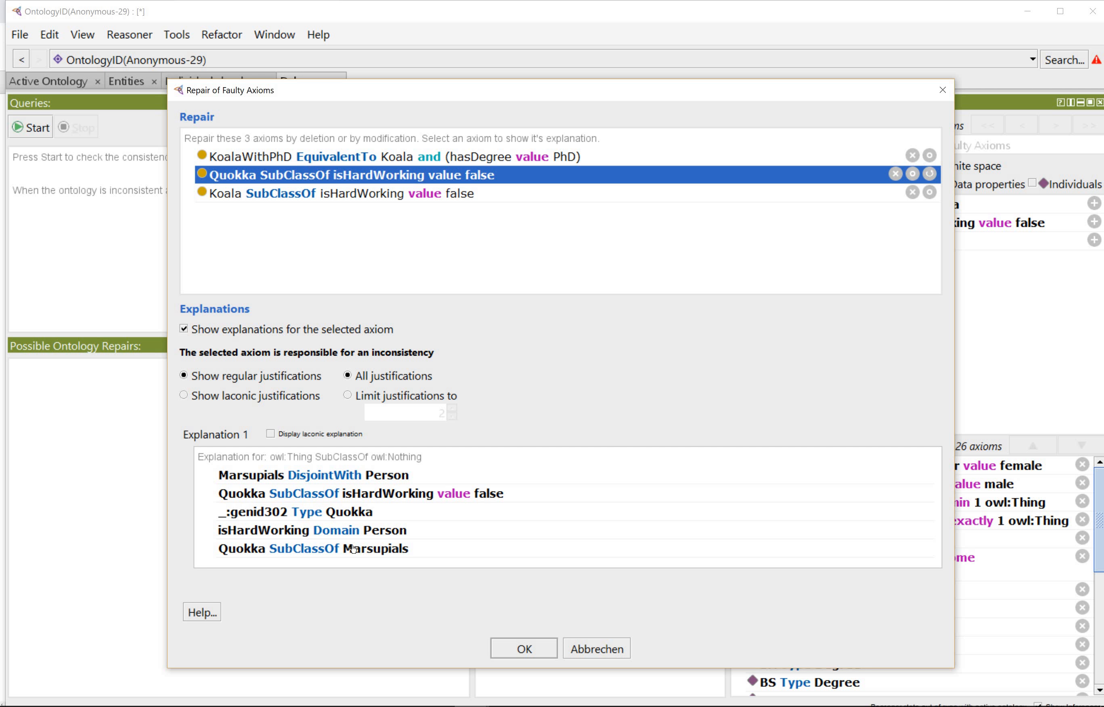
{"action": "mouse_move", "coordinate": [359, 552]}
{"action": "left_click_drag", "start_coordinate": [297, 471], "coordinate": [294, 467]}
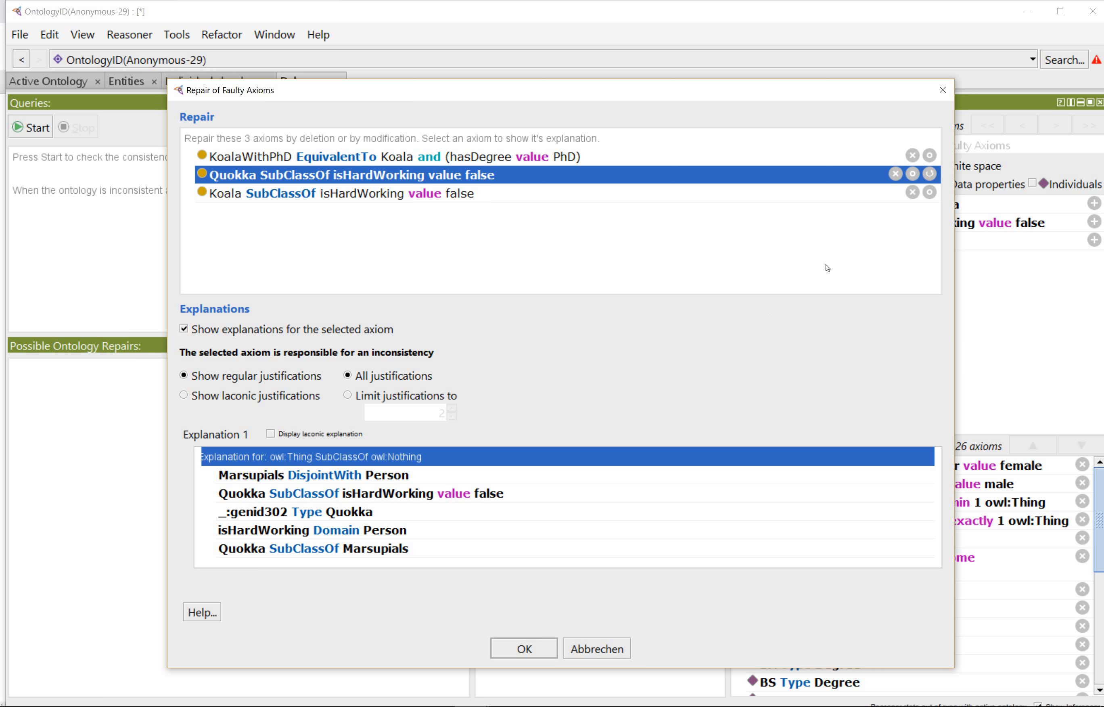
Step: Change the faulty Quokka axiom to "Quokka SubClassOf Animal"
{"action": "left_click", "coordinate": [912, 173]}
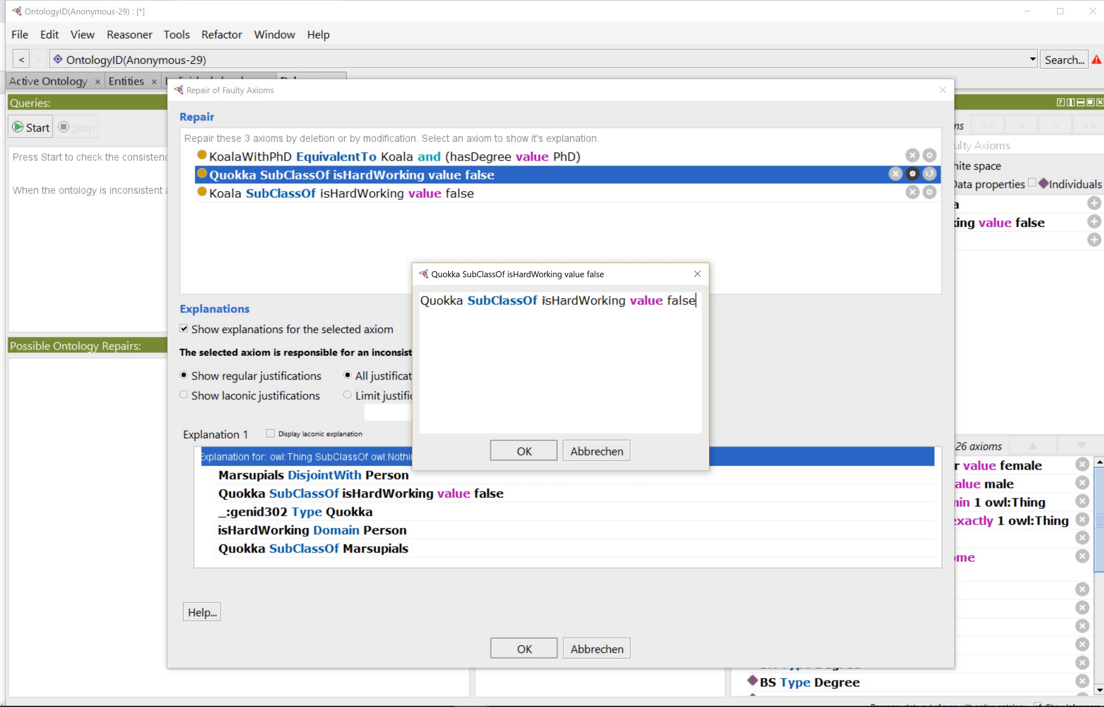
{"action": "left_click_drag", "start_coordinate": [541, 301], "coordinate": [699, 294]}
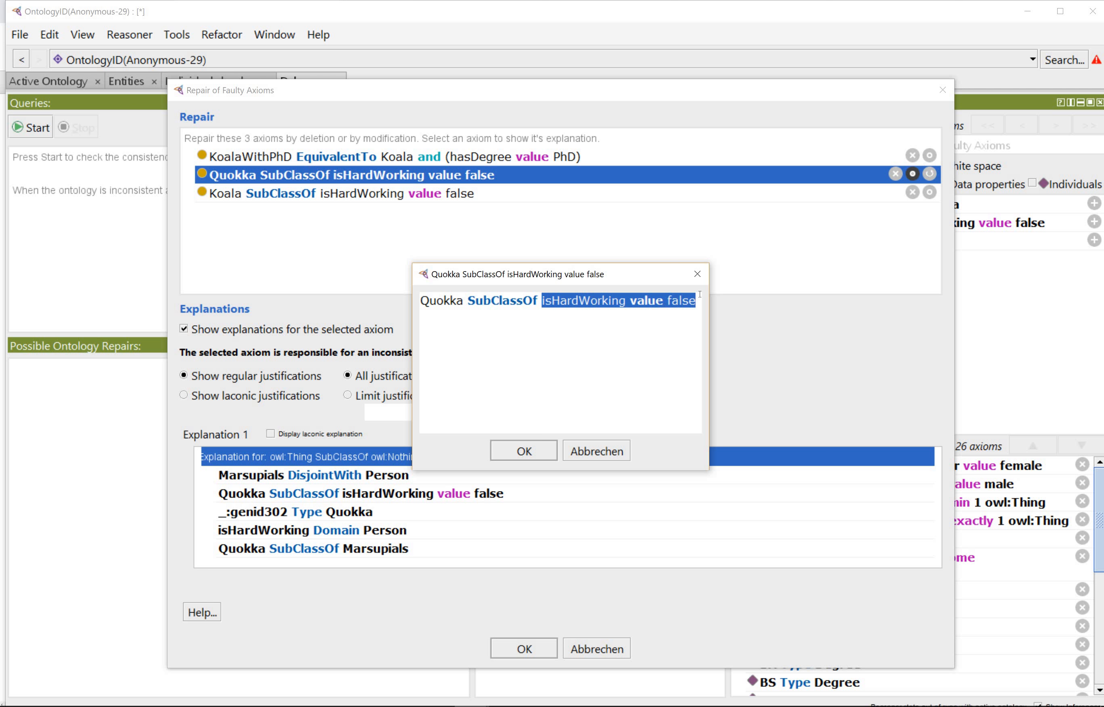
{"action": "type", "text": "Anim"}
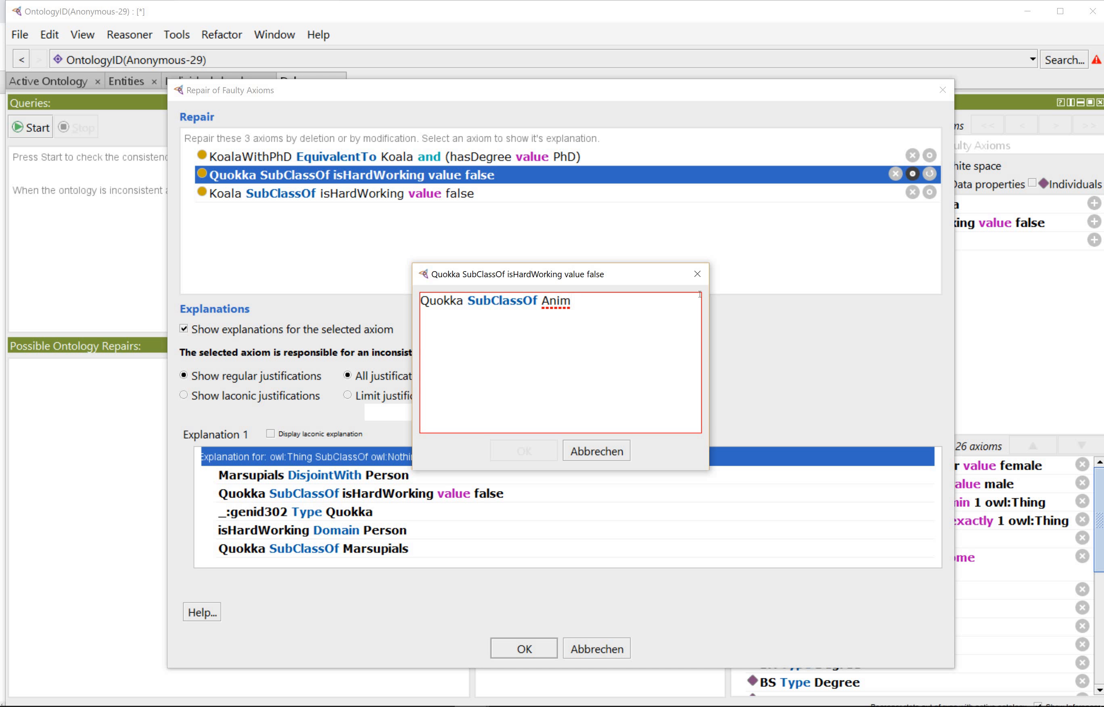
{"action": "type", "text": "al"}
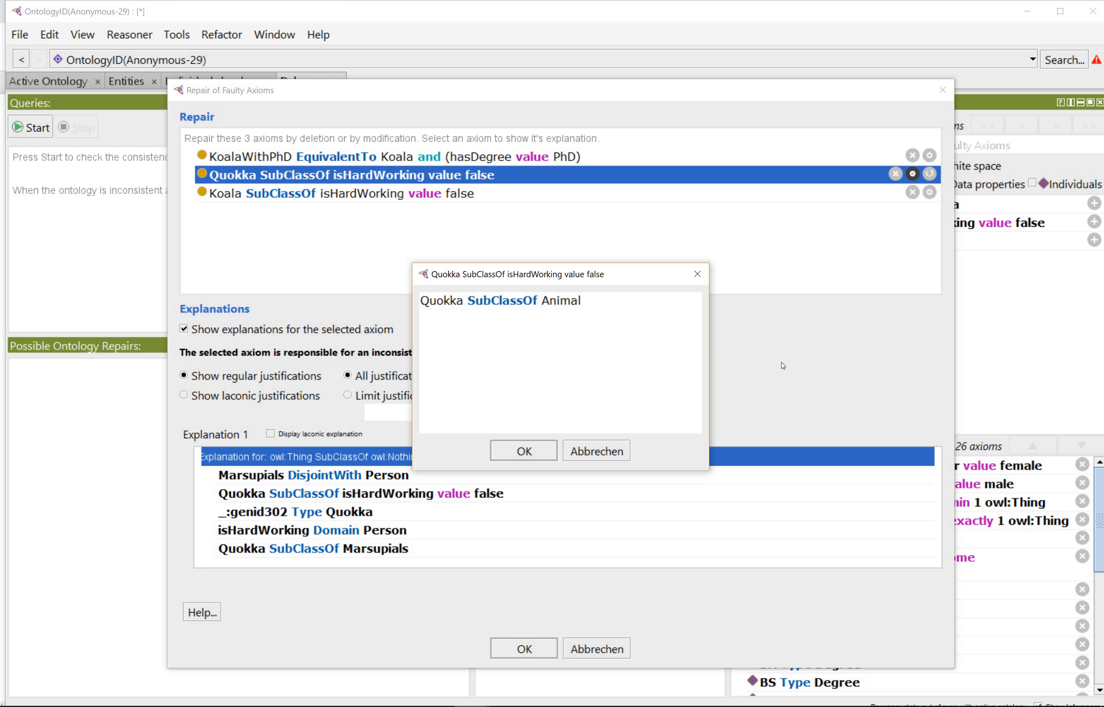
{"action": "key", "text": "Return"}
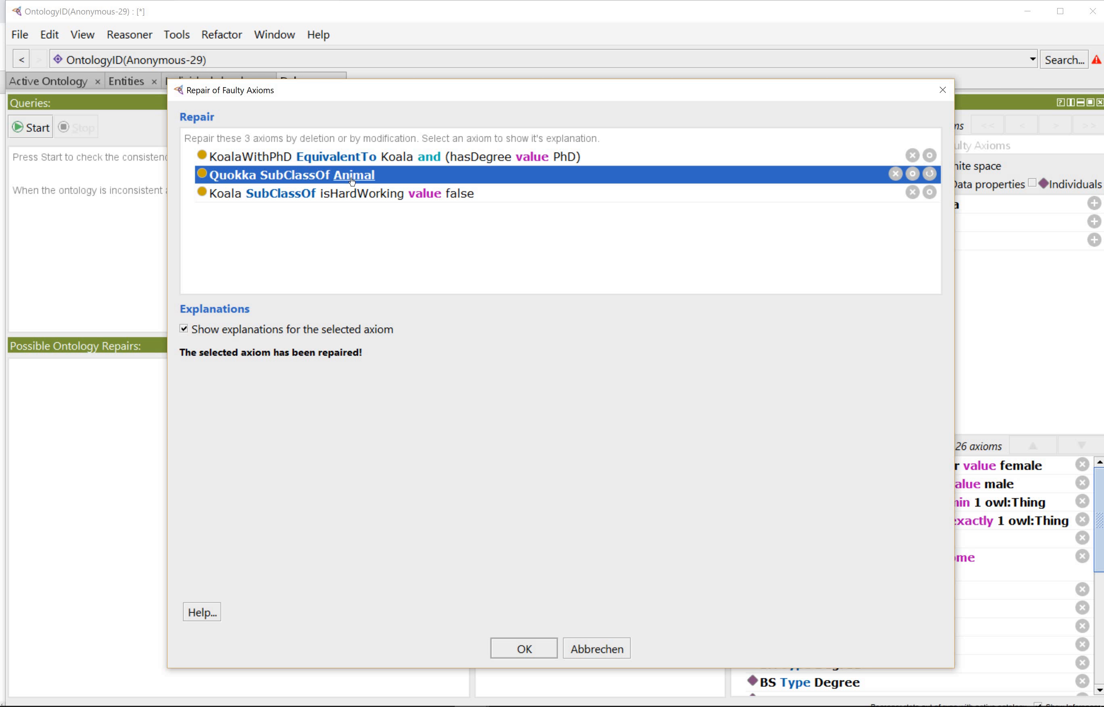
Step: Delete the axioms "KoalaWithPhD EquivalentTo Koala and (hasDegree value PhD)" and "Koala SubClassOf isHardWorking value false", and apply the repair
{"action": "left_click", "coordinate": [912, 155]}
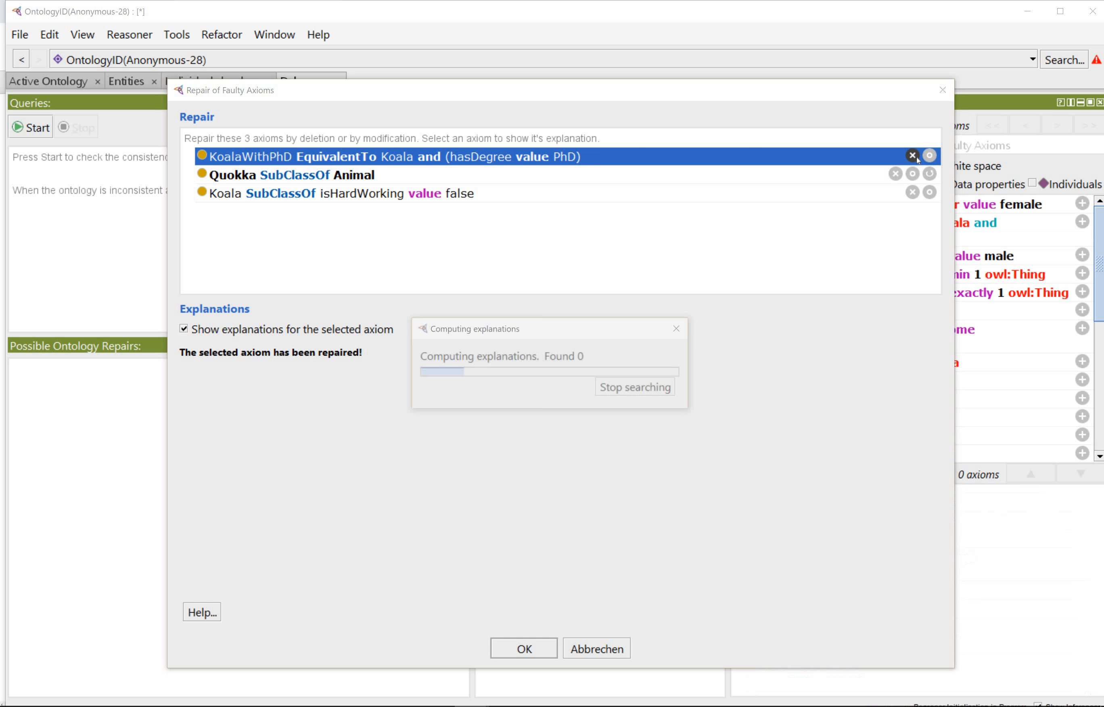
{"action": "left_click", "coordinate": [912, 192]}
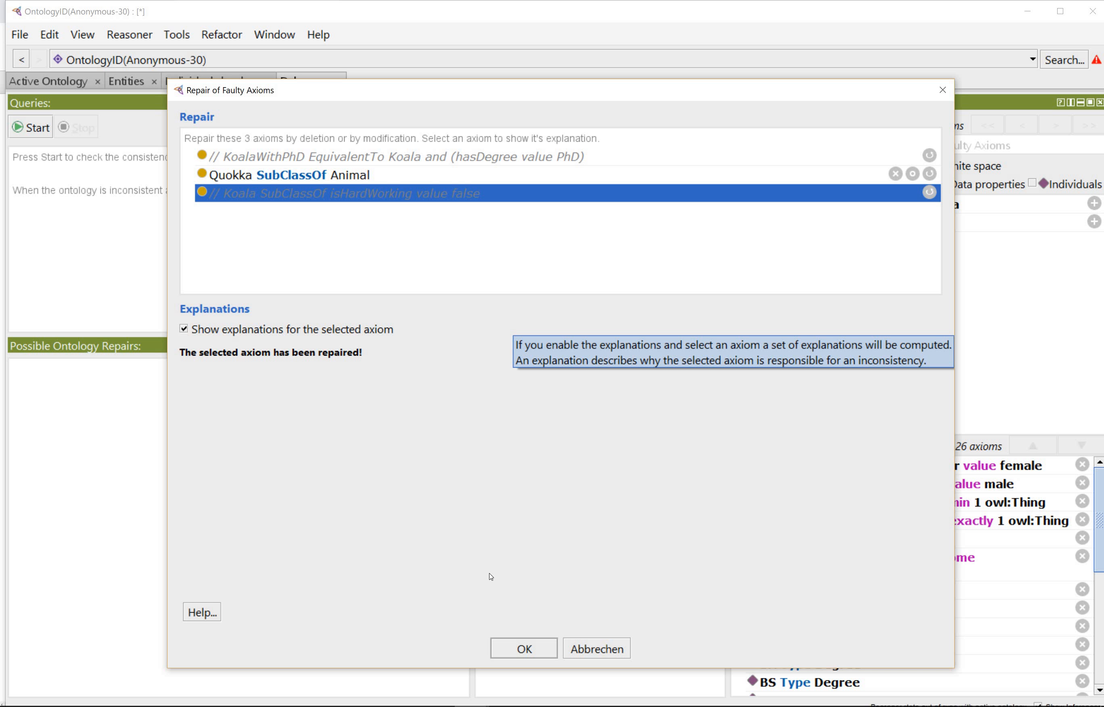
{"action": "left_click", "coordinate": [525, 648]}
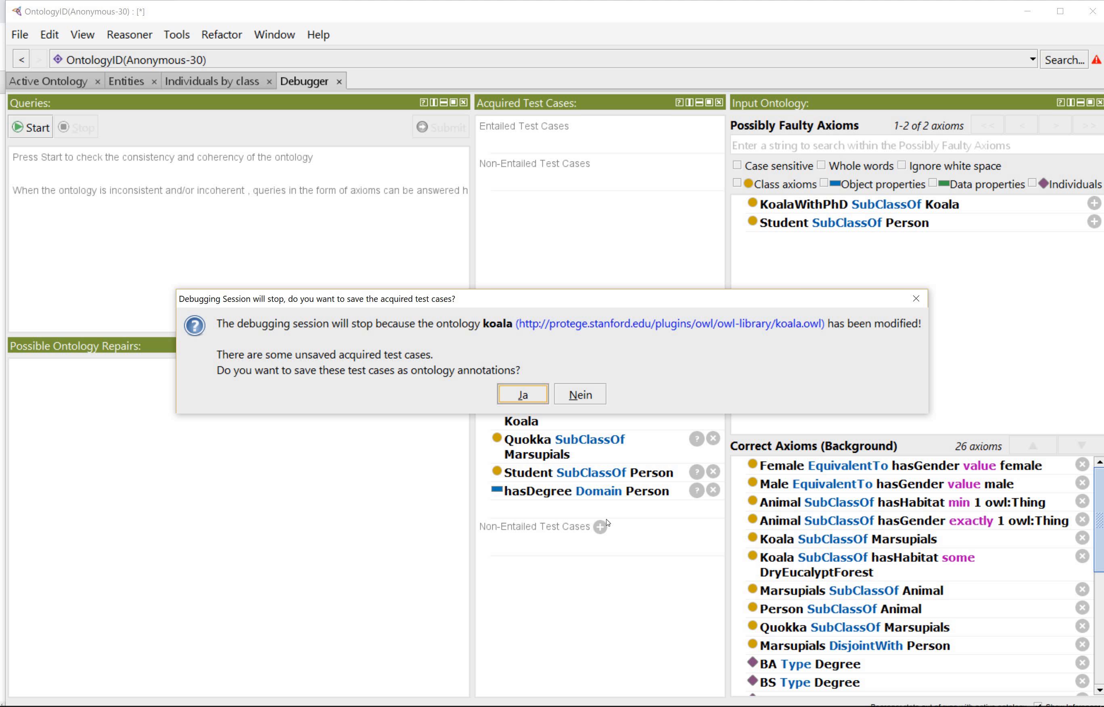
Step: Save the acquired test cases as ontology annotations when the debugging session stops
{"action": "left_click", "coordinate": [523, 395]}
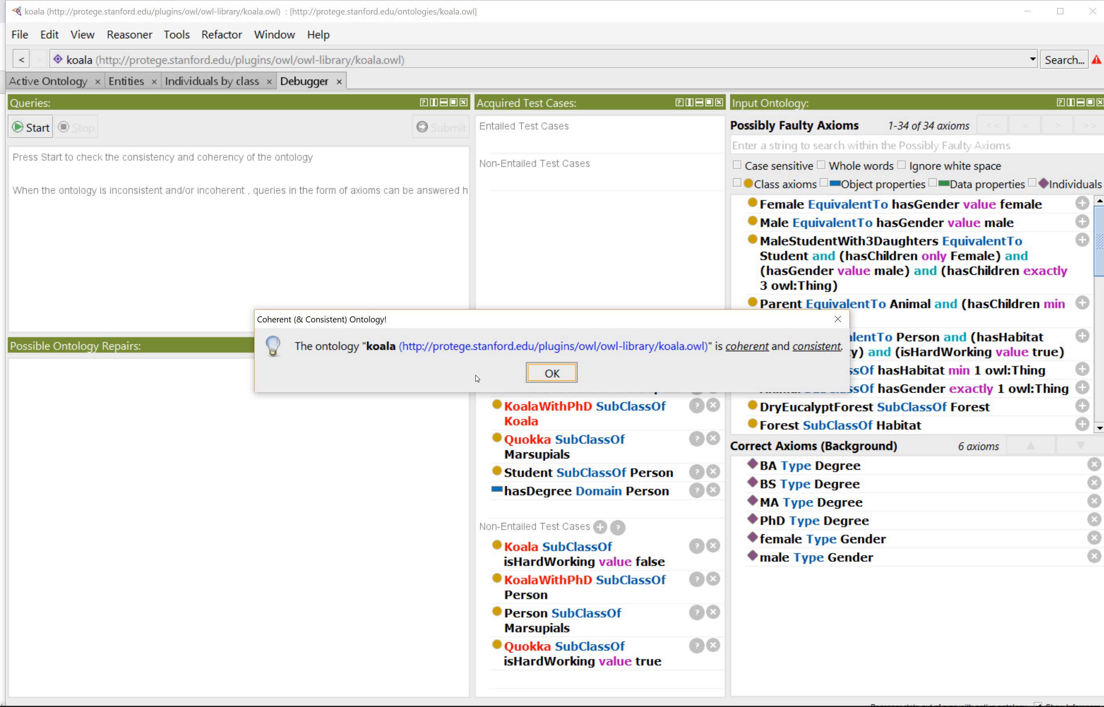
{"action": "left_click", "coordinate": [534, 371]}
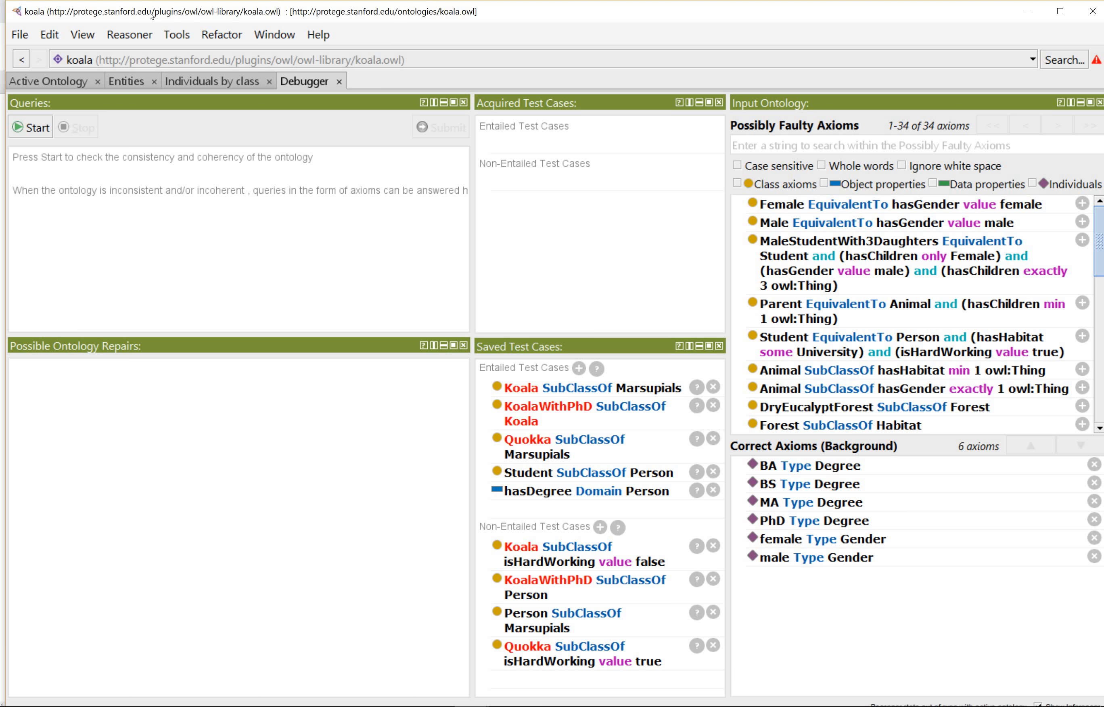
Step: Synchronize the reasoner with the repaired ontology and check all saved entailed and non-entailed test cases against it
{"action": "left_click", "coordinate": [131, 34]}
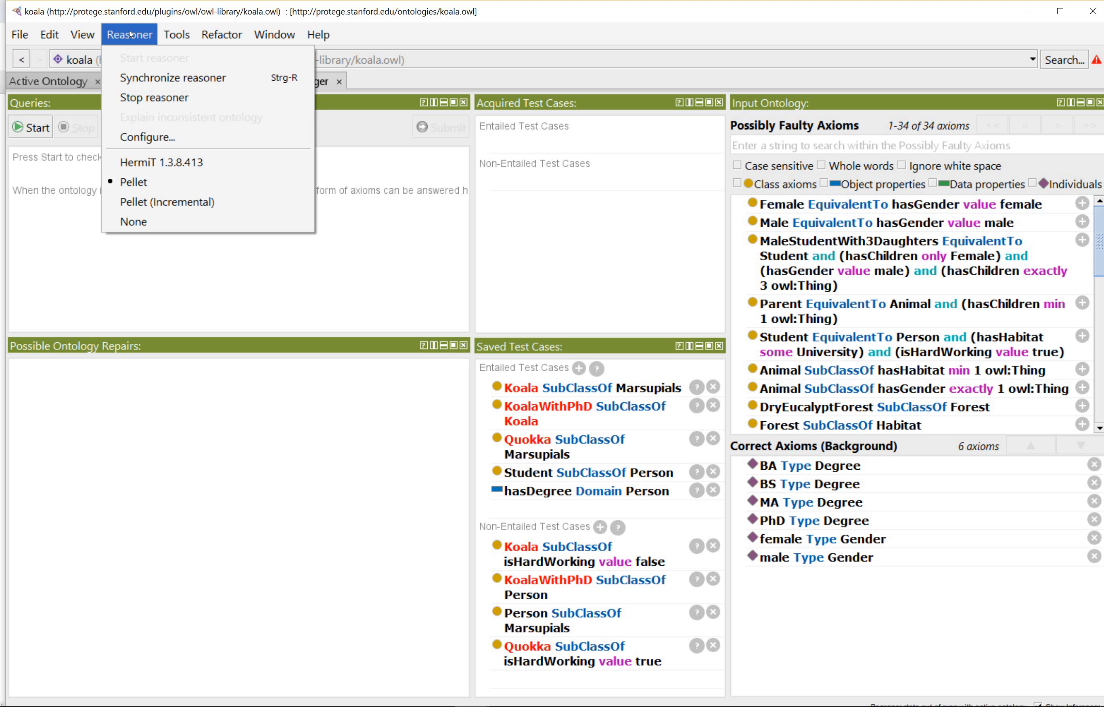
{"action": "left_click", "coordinate": [143, 78]}
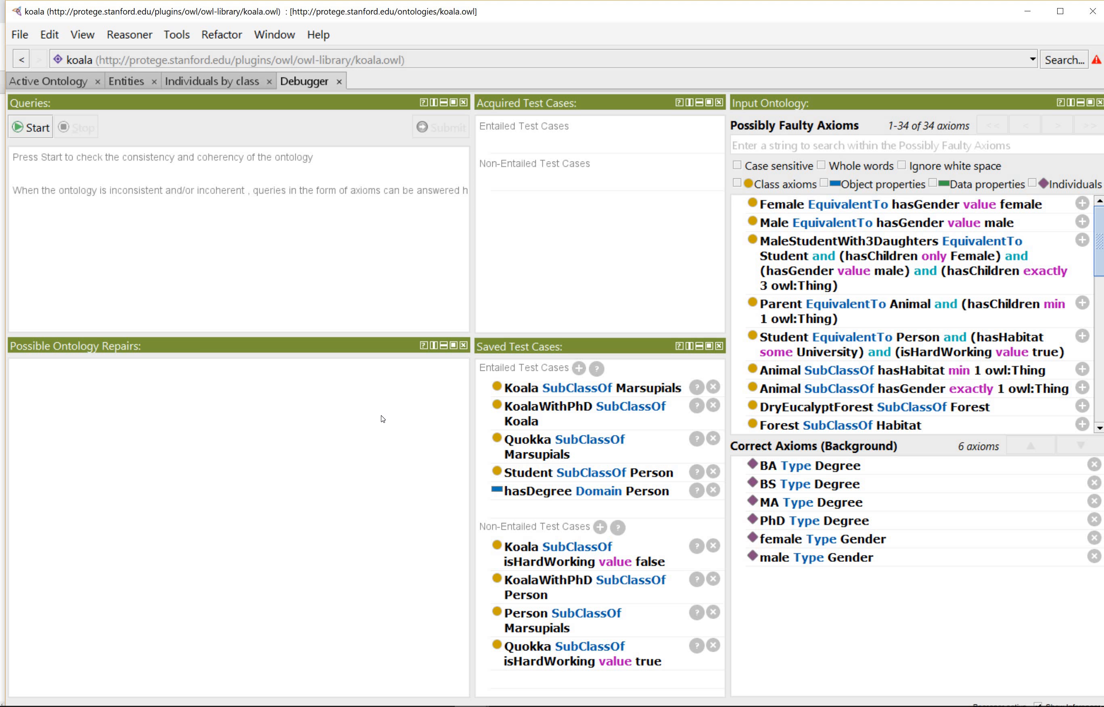
{"action": "left_click", "coordinate": [597, 369]}
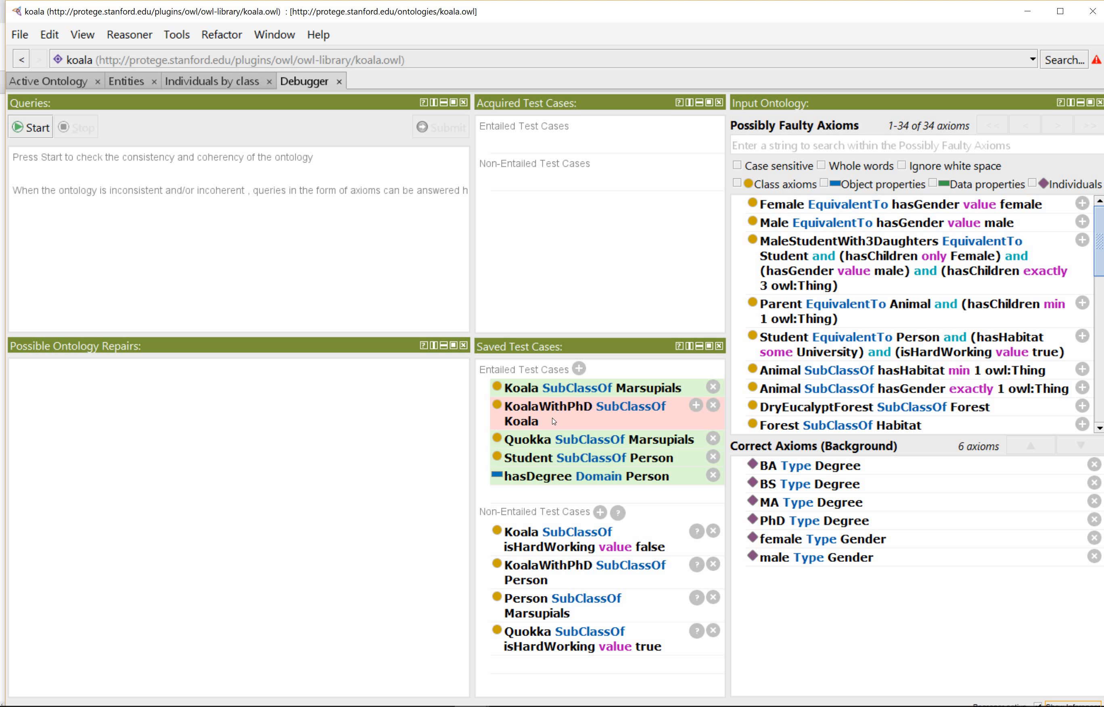
{"action": "left_click", "coordinate": [618, 513]}
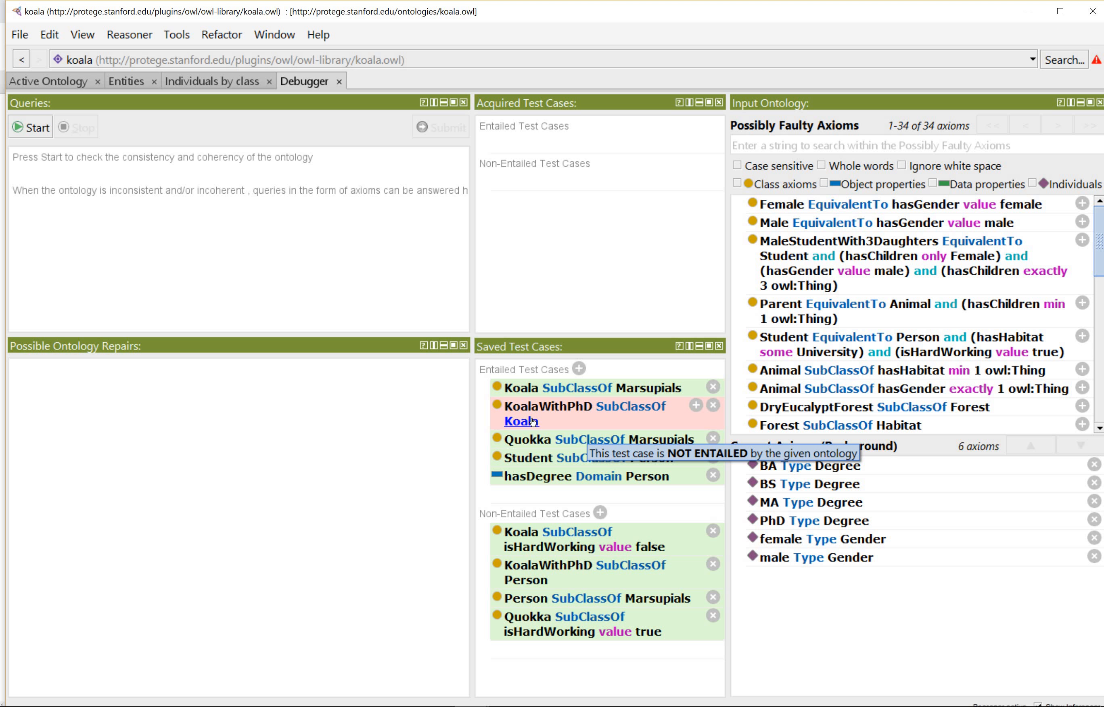
Step: Add the entailed test case "KoalaWithPhD SubClassOf Koala" to the ontology as an axiom and recheck the entailed and non-entailed saved test cases
{"action": "left_click", "coordinate": [695, 406]}
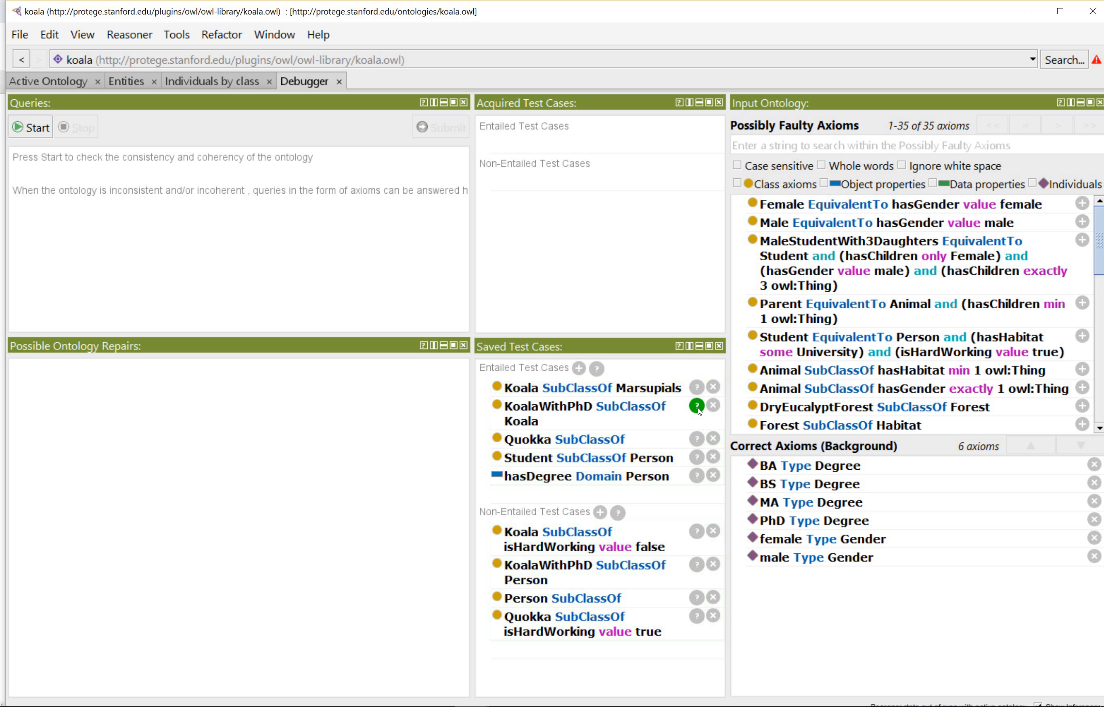
{"action": "left_click", "coordinate": [600, 372]}
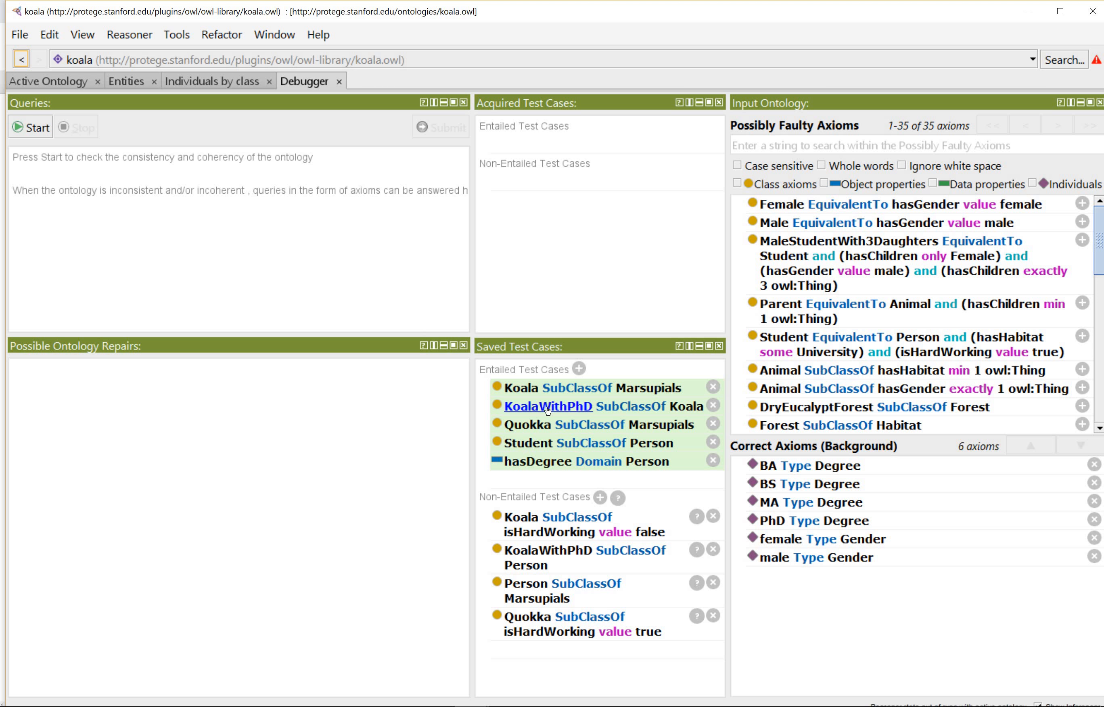
{"action": "mouse_move", "coordinate": [548, 410]}
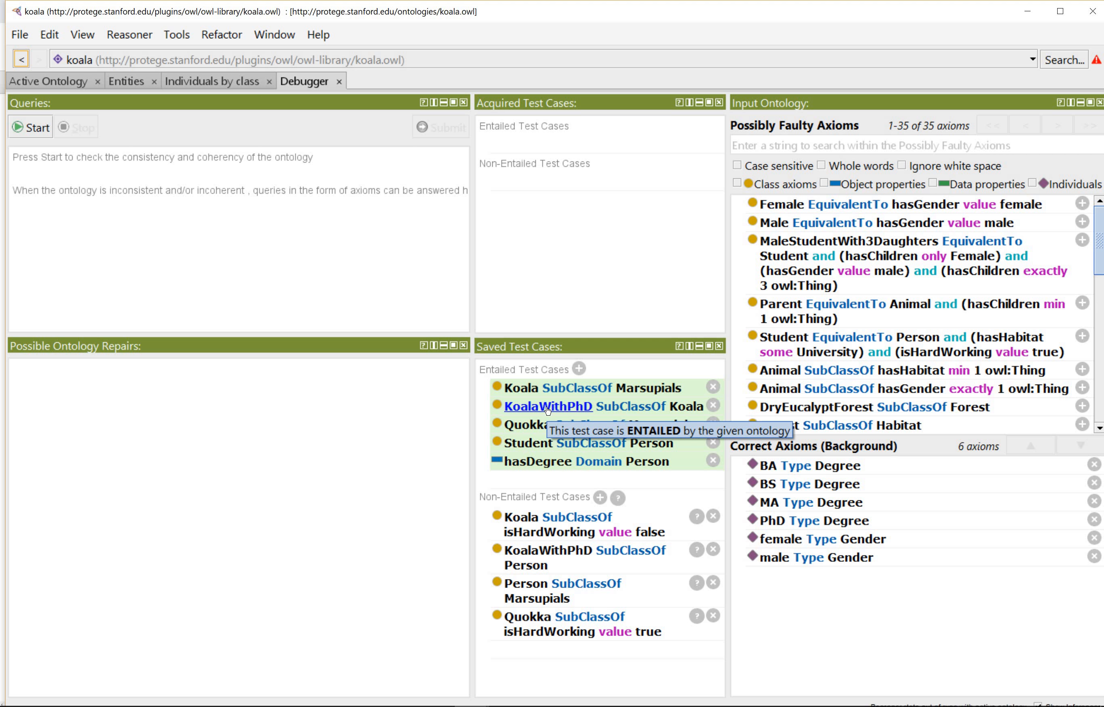
{"action": "left_click", "coordinate": [548, 410]}
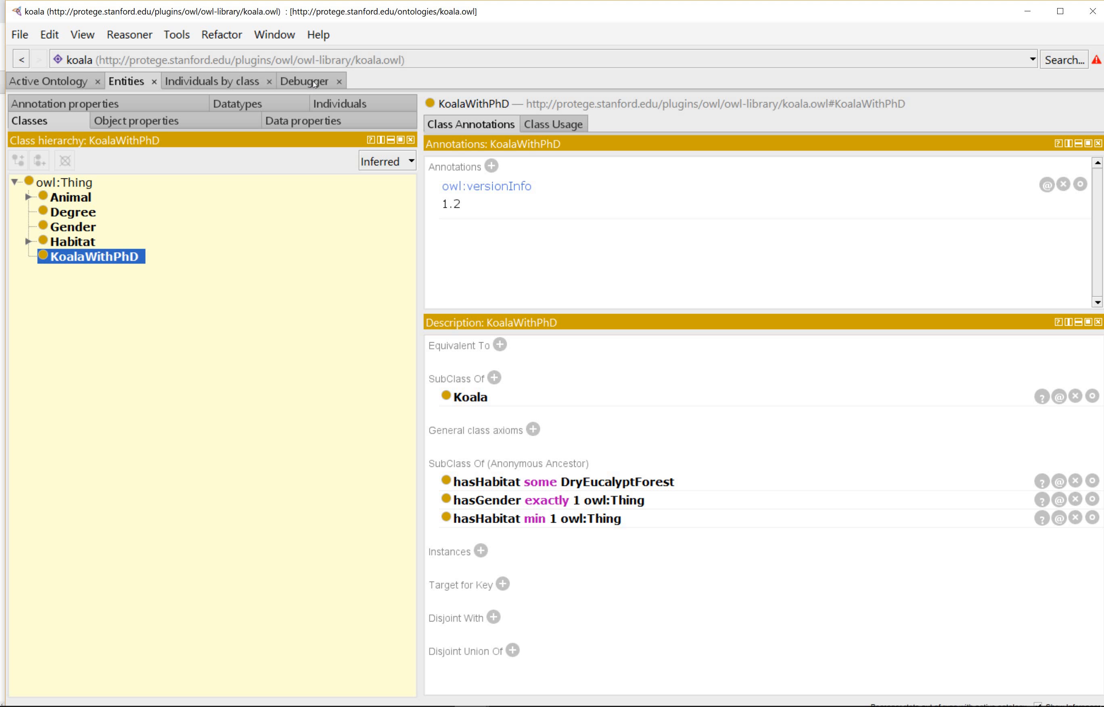
{"action": "left_click", "coordinate": [315, 83]}
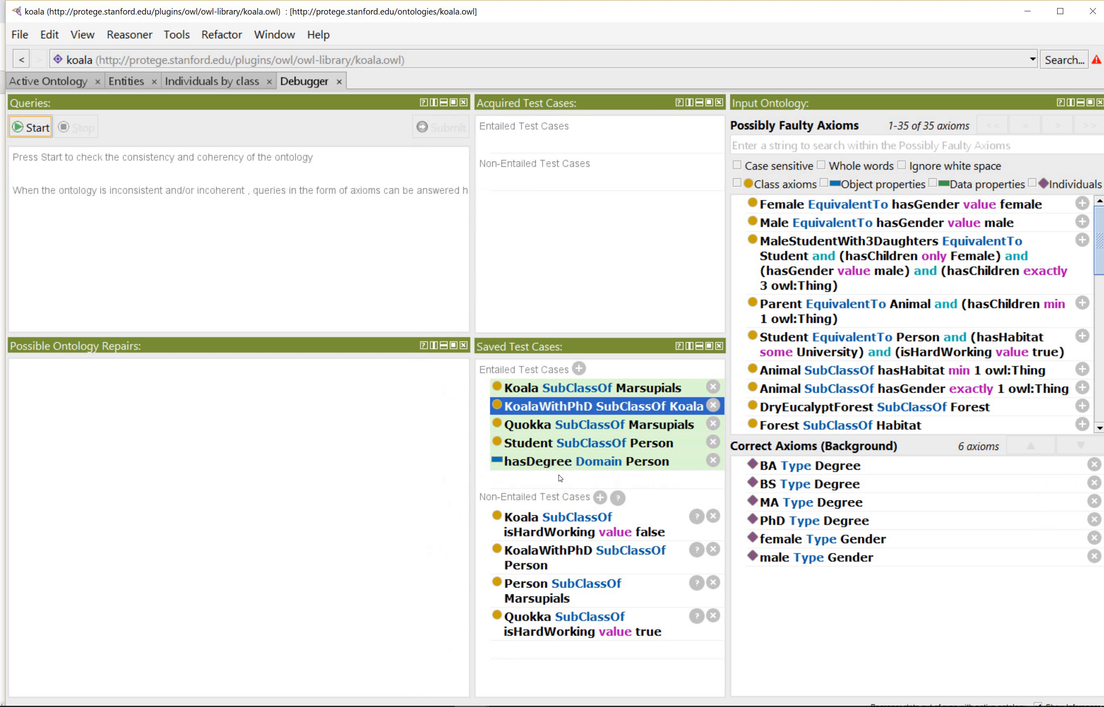
{"action": "left_click", "coordinate": [618, 498]}
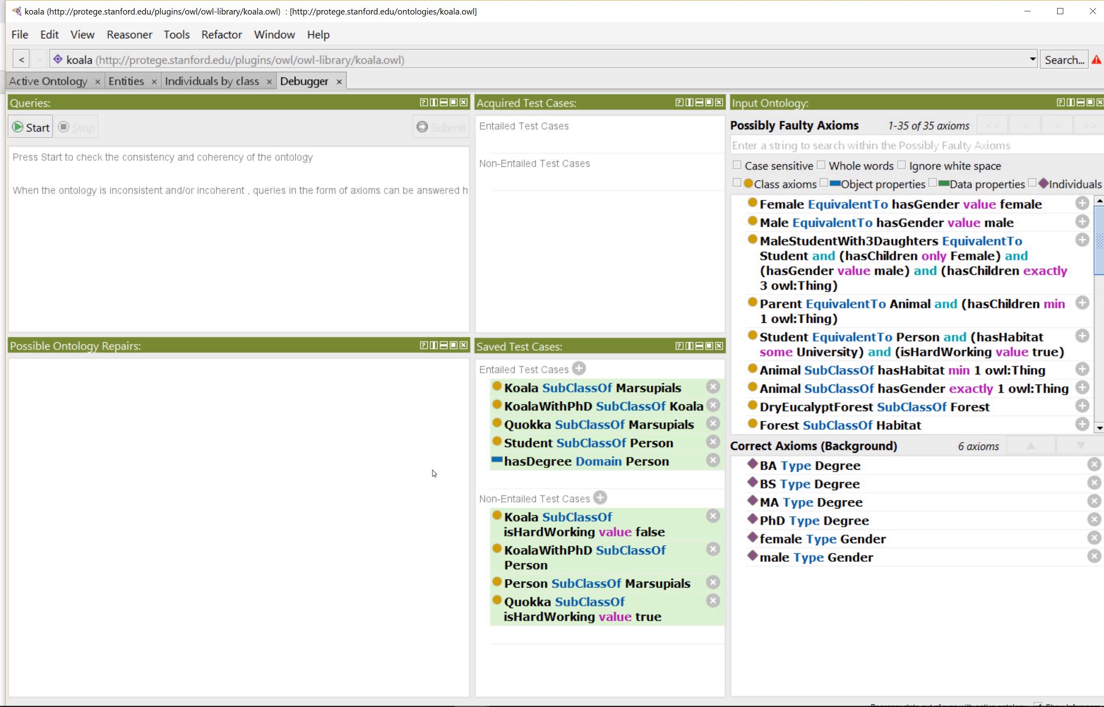
Step: Close the Debugger workspace and confirm its removal
{"action": "left_click", "coordinate": [339, 81]}
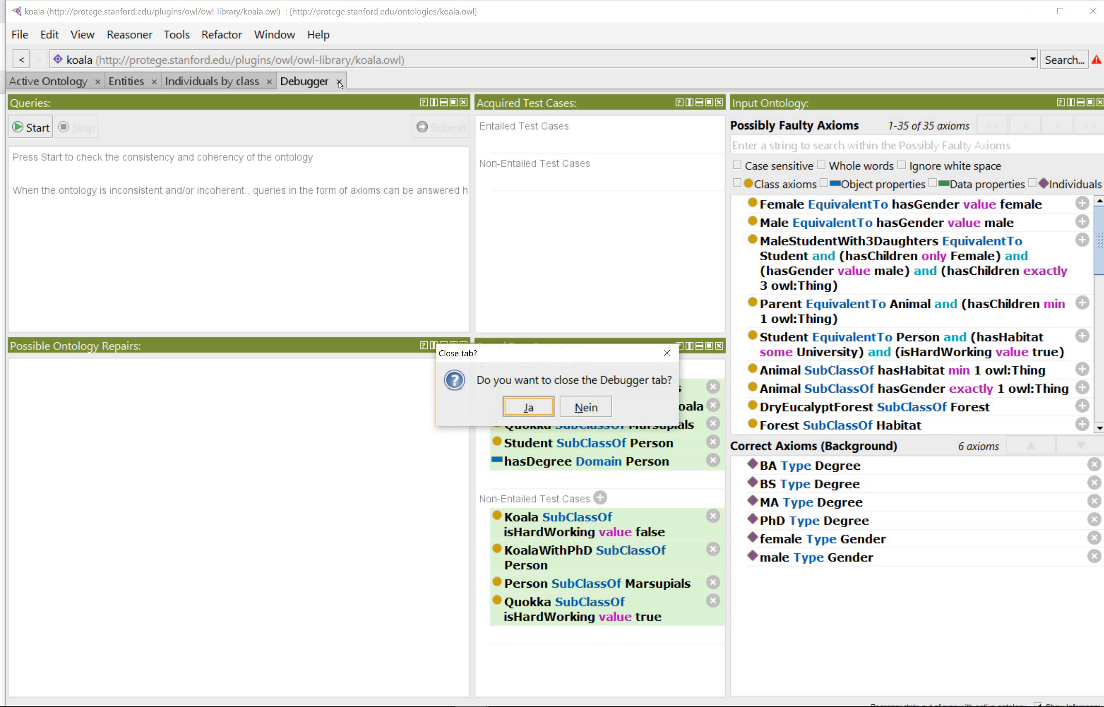
{"action": "left_click", "coordinate": [528, 406]}
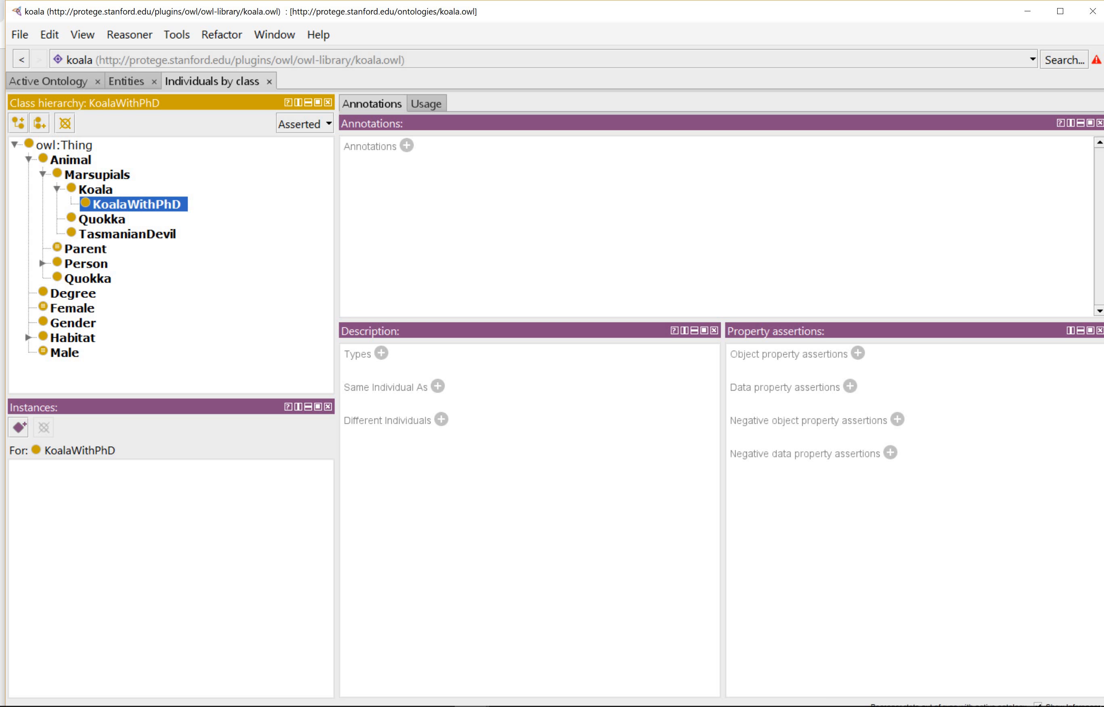
Step: Switch to the OntoDebug website in Chrome, view its home page, and look through the Team page
{"action": "left_click", "coordinate": [330, 706]}
{"action": "left_click", "coordinate": [423, 675]}
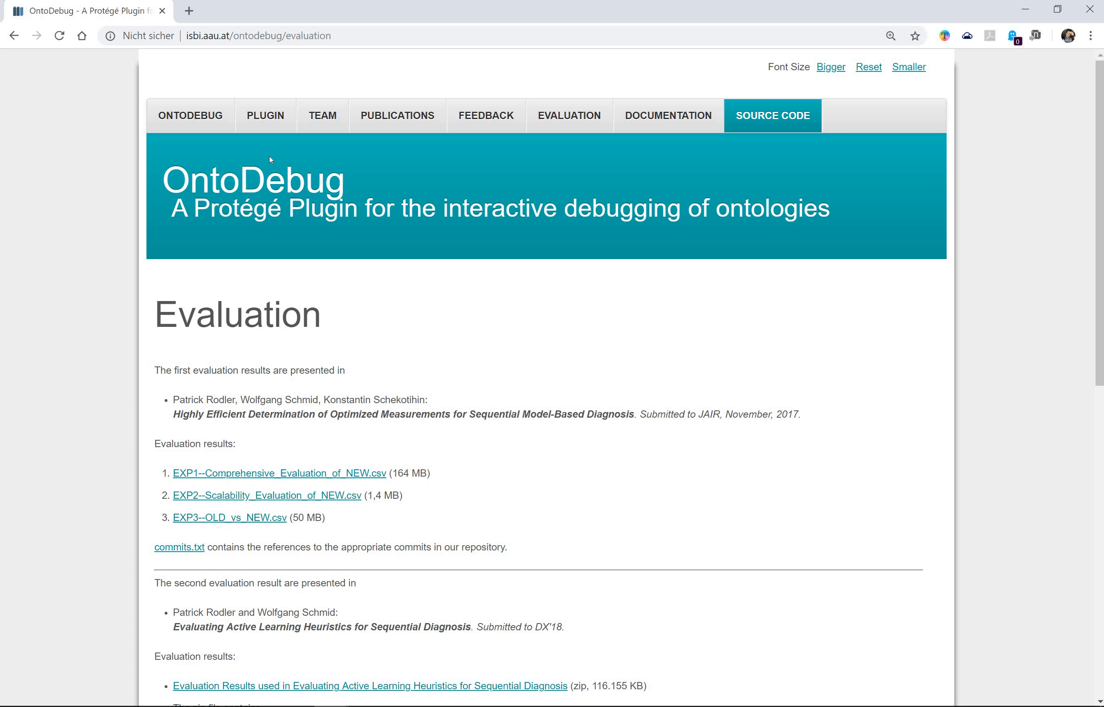
{"action": "left_click", "coordinate": [192, 115]}
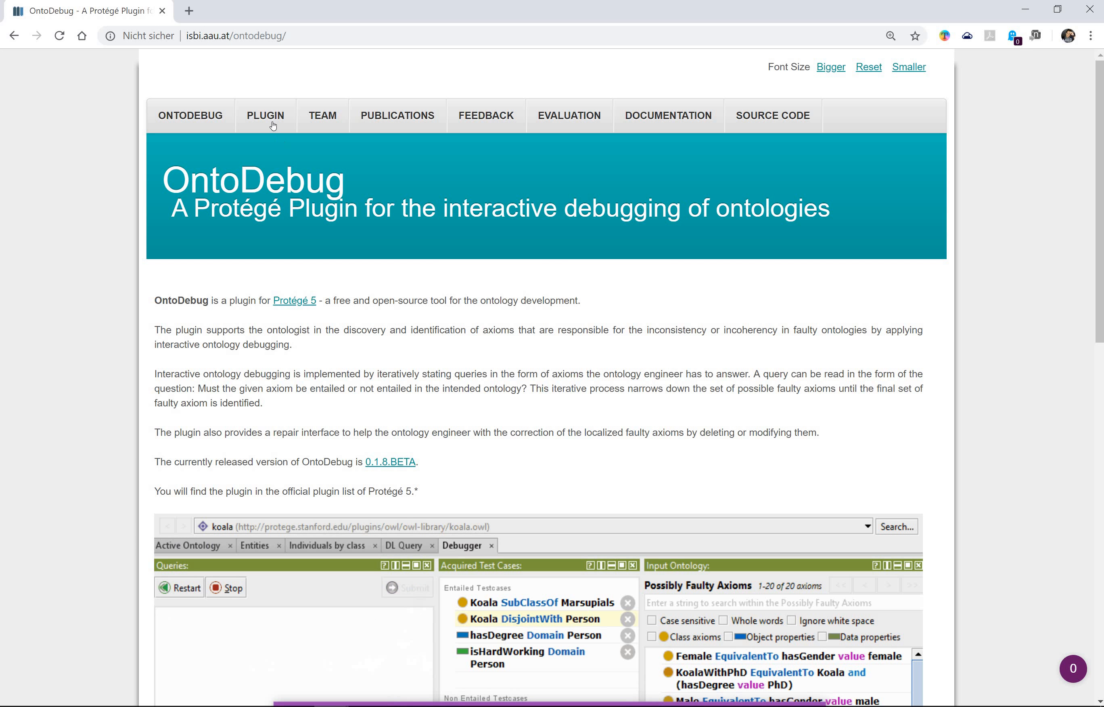
{"action": "left_click", "coordinate": [316, 124]}
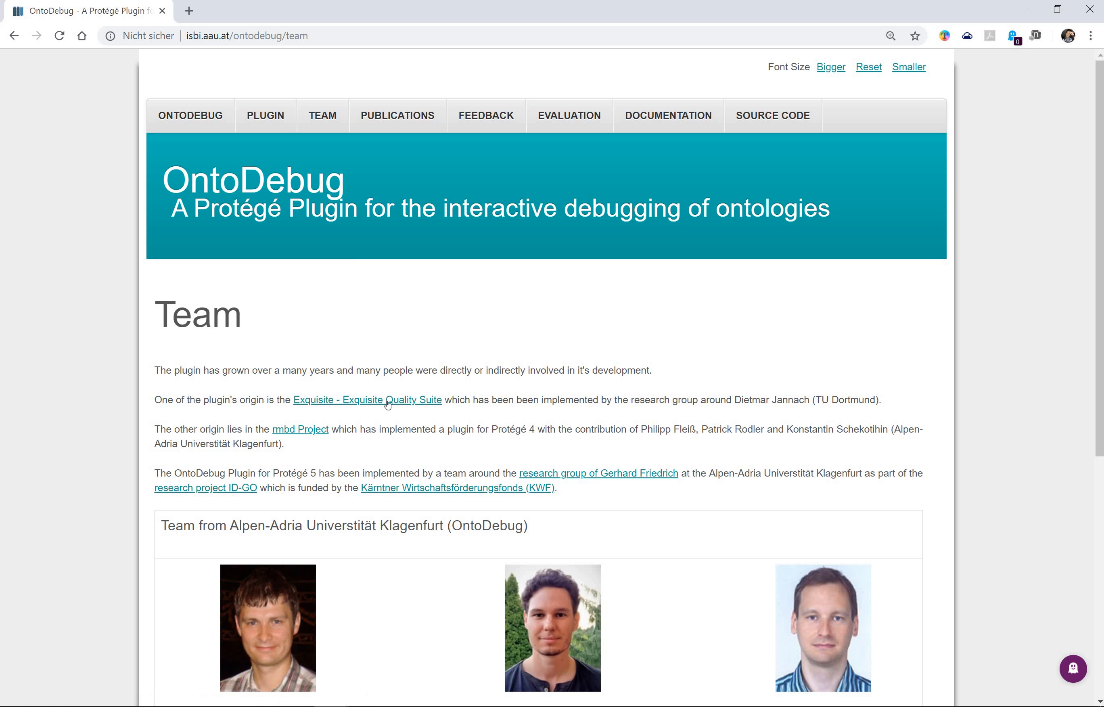
{"action": "scroll", "coordinate": [375, 338], "scroll_direction": "down", "scroll_amount": 1}
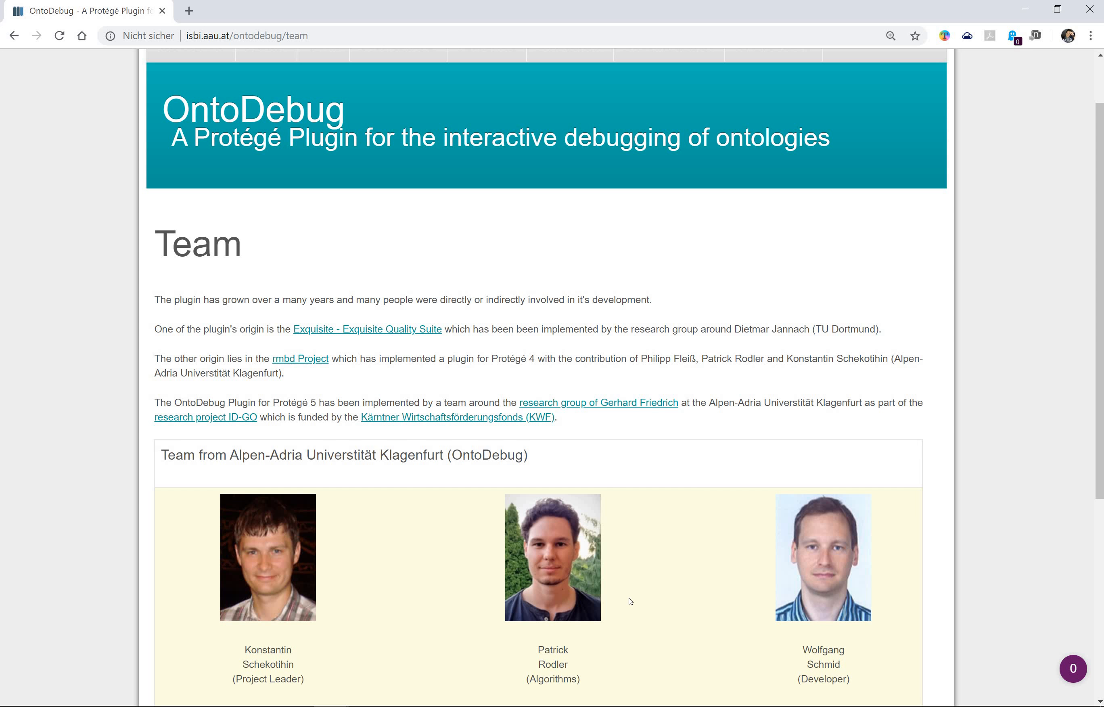
{"action": "scroll", "coordinate": [647, 510], "scroll_direction": "down", "scroll_amount": 4}
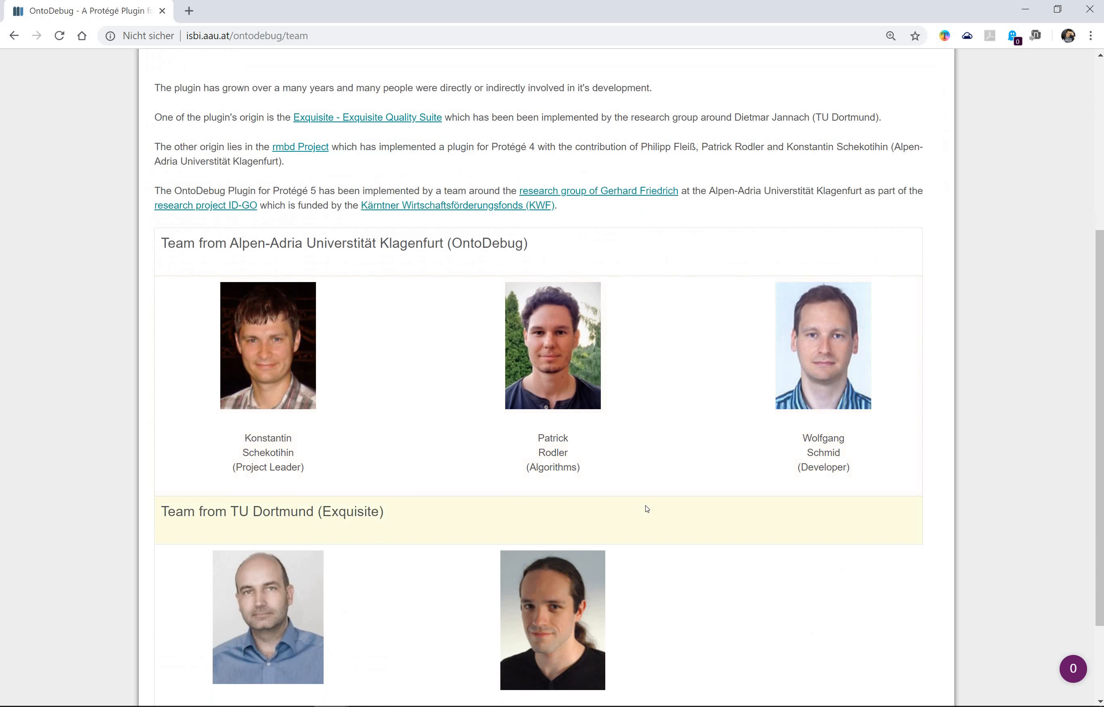
{"action": "scroll", "coordinate": [647, 509], "scroll_direction": "down", "scroll_amount": 1}
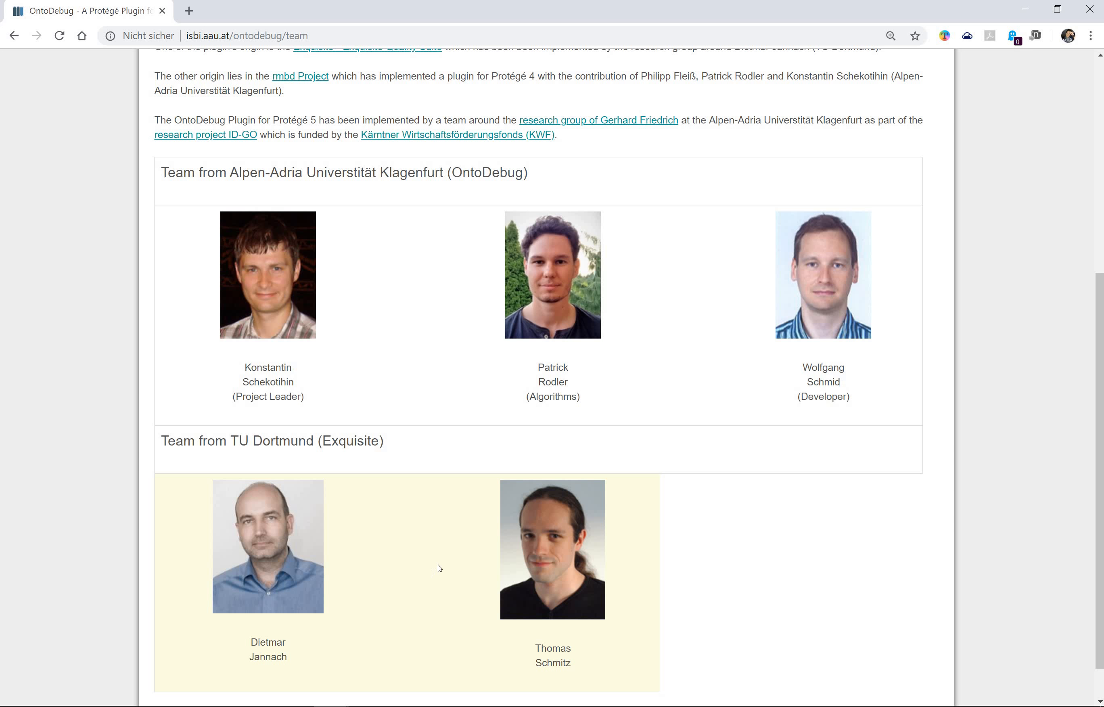
{"action": "scroll", "coordinate": [505, 545], "scroll_direction": "up", "scroll_amount": 5}
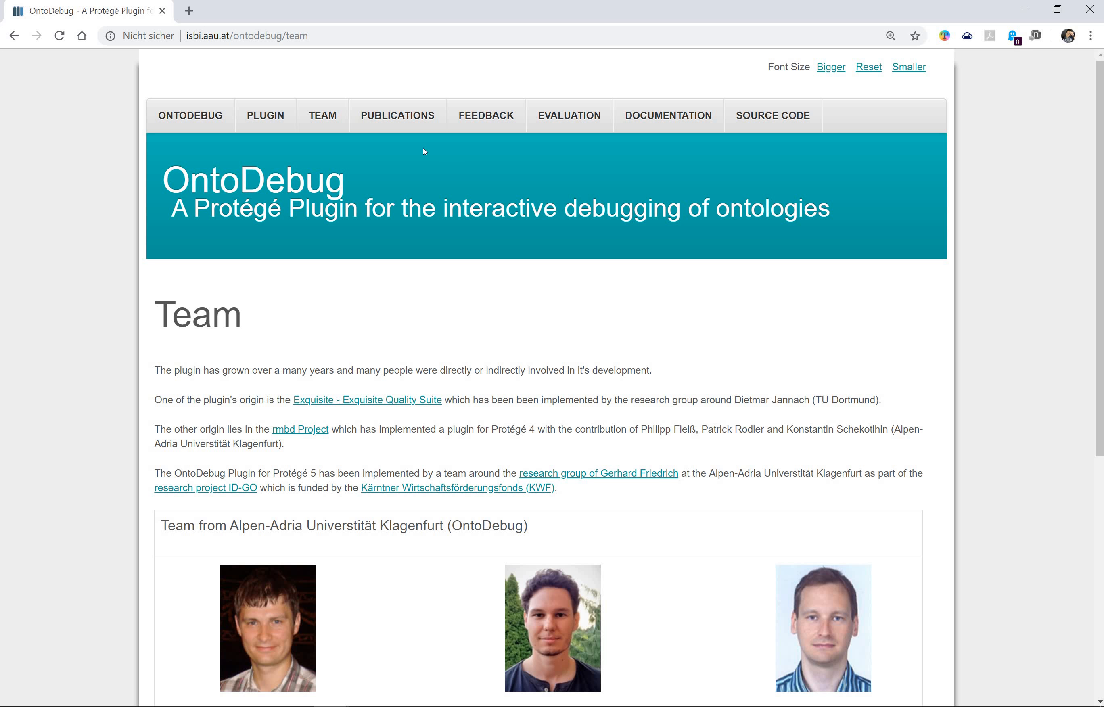
Step: Open the OntoDebug documentation wiki and look through its installation instructions and the section about the debugger plug-in
{"action": "mouse_move", "coordinate": [398, 119]}
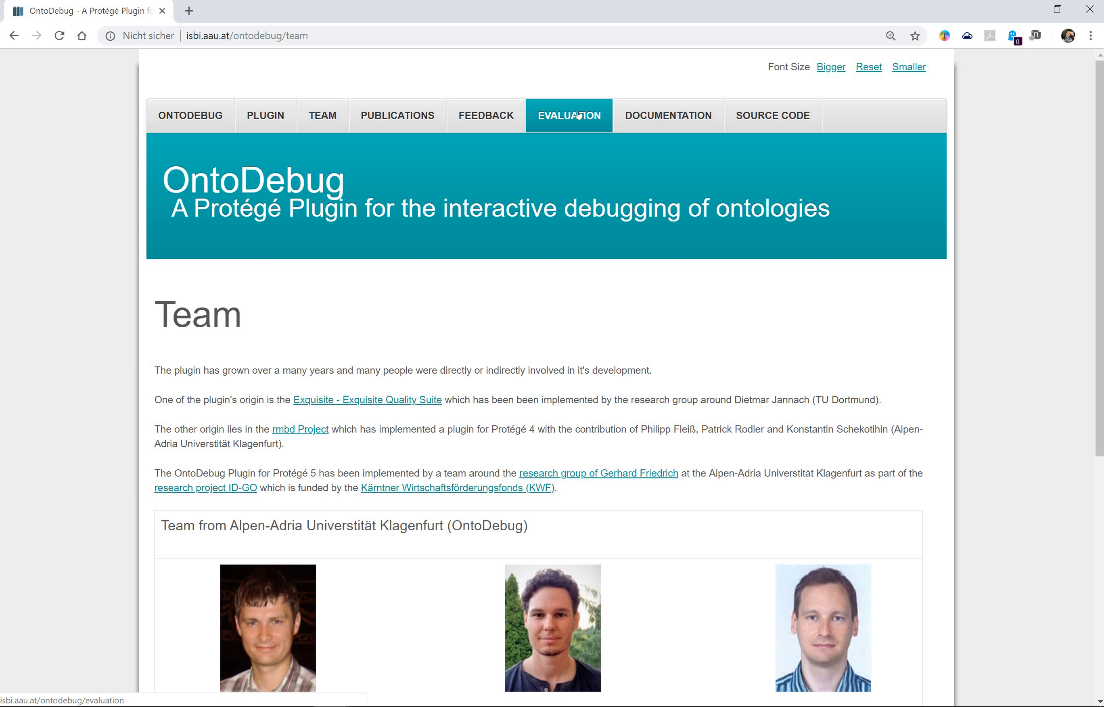
{"action": "mouse_move", "coordinate": [577, 115]}
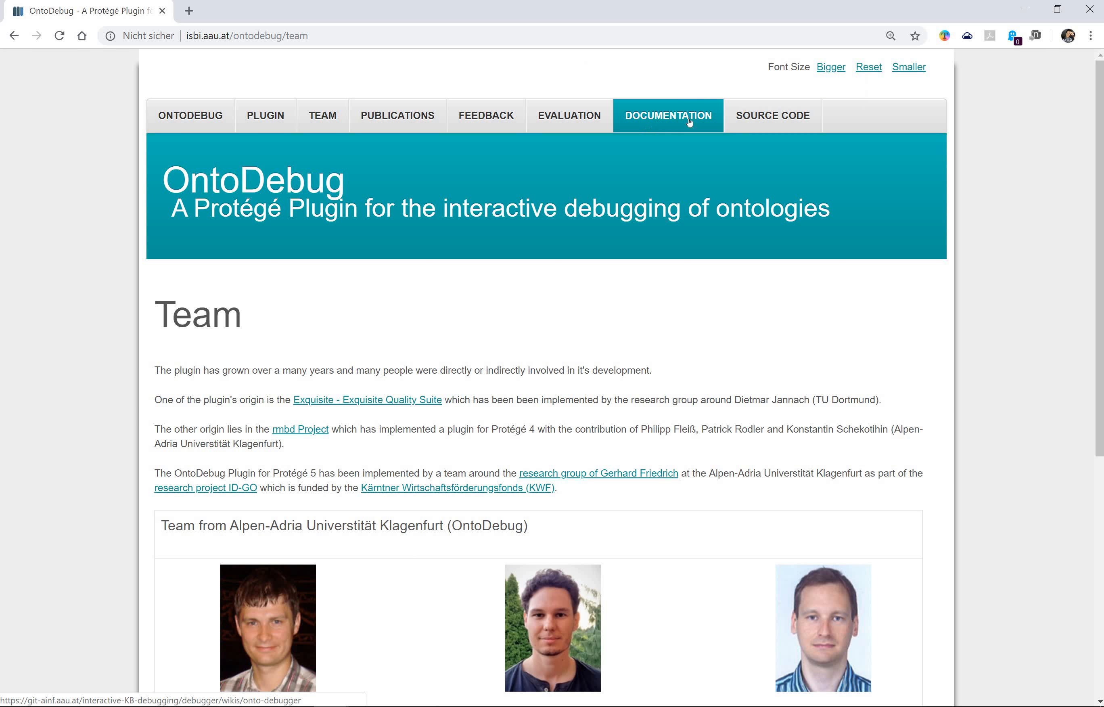
{"action": "left_click", "coordinate": [661, 117]}
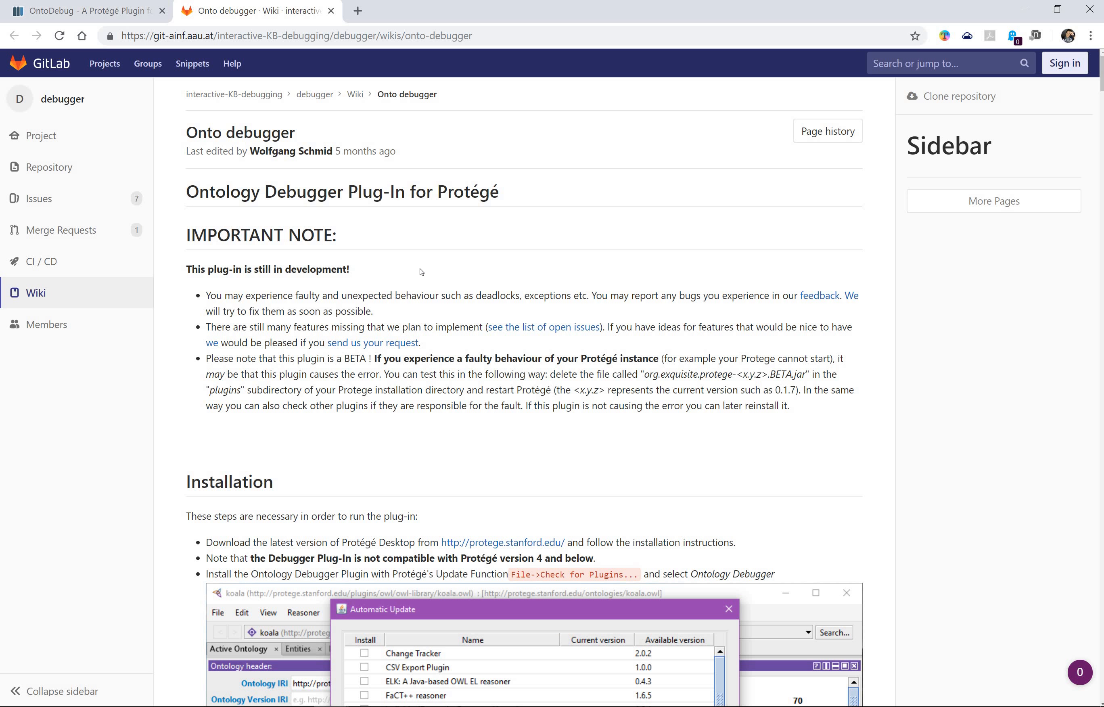
{"action": "scroll", "coordinate": [422, 272], "scroll_direction": "down", "scroll_amount": 10}
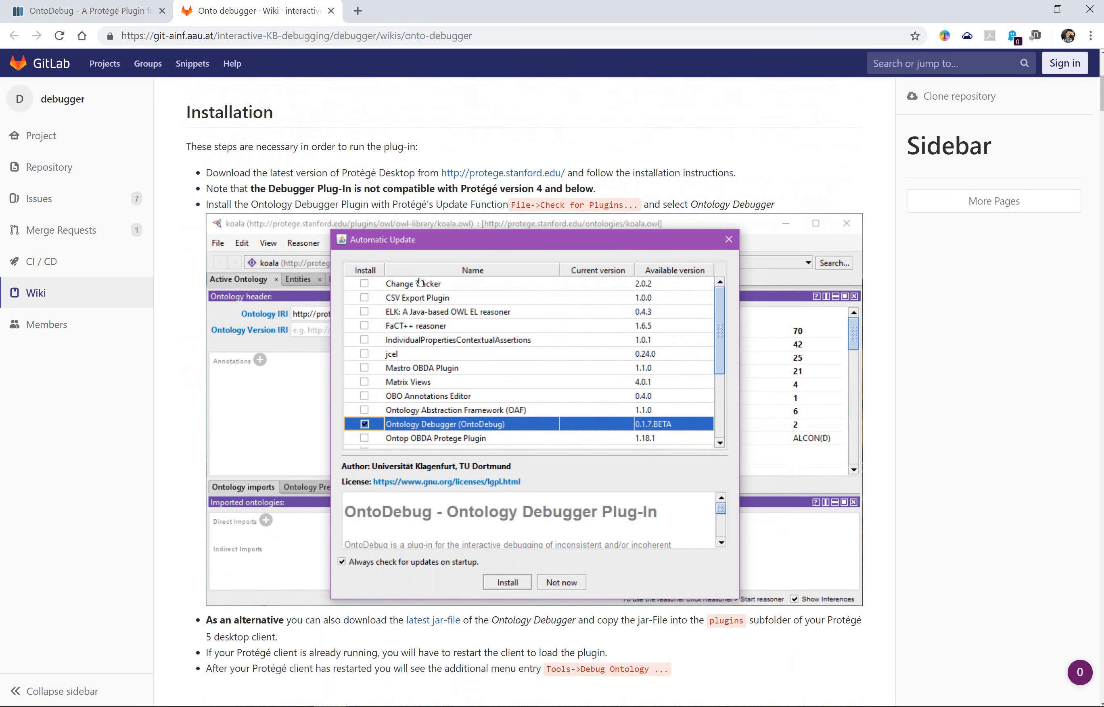
{"action": "scroll", "coordinate": [420, 281], "scroll_direction": "down", "scroll_amount": 10}
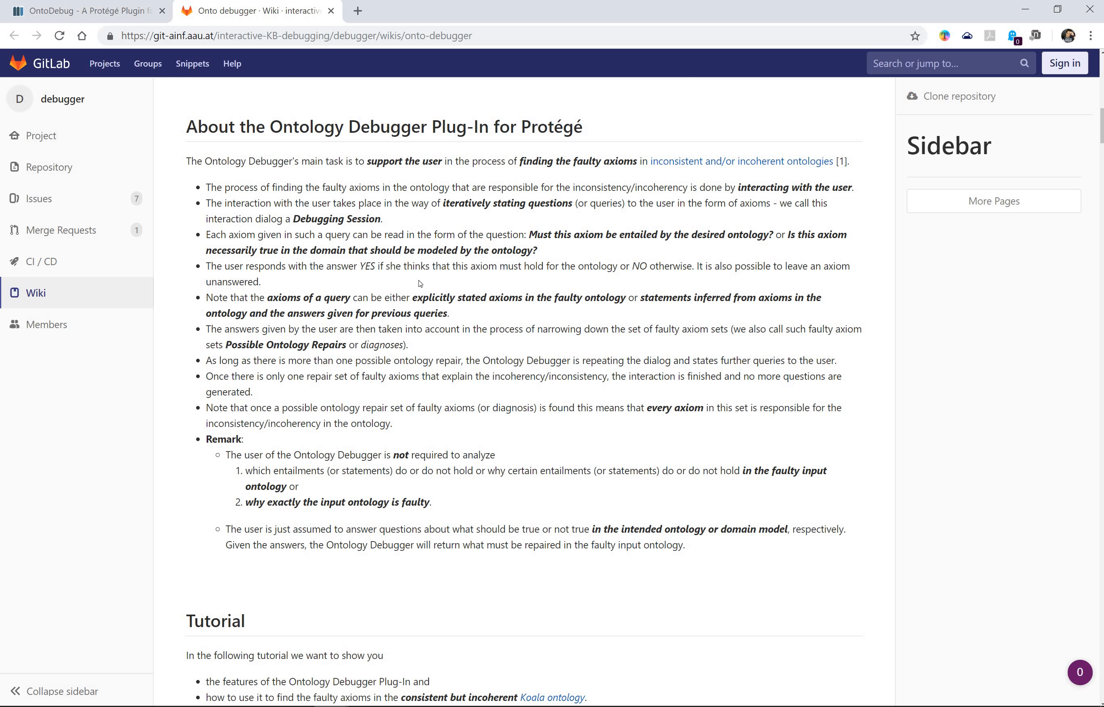
{"action": "scroll", "coordinate": [420, 283], "scroll_direction": "up", "scroll_amount": 11}
{"action": "scroll", "coordinate": [419, 285], "scroll_direction": "up", "scroll_amount": 9}
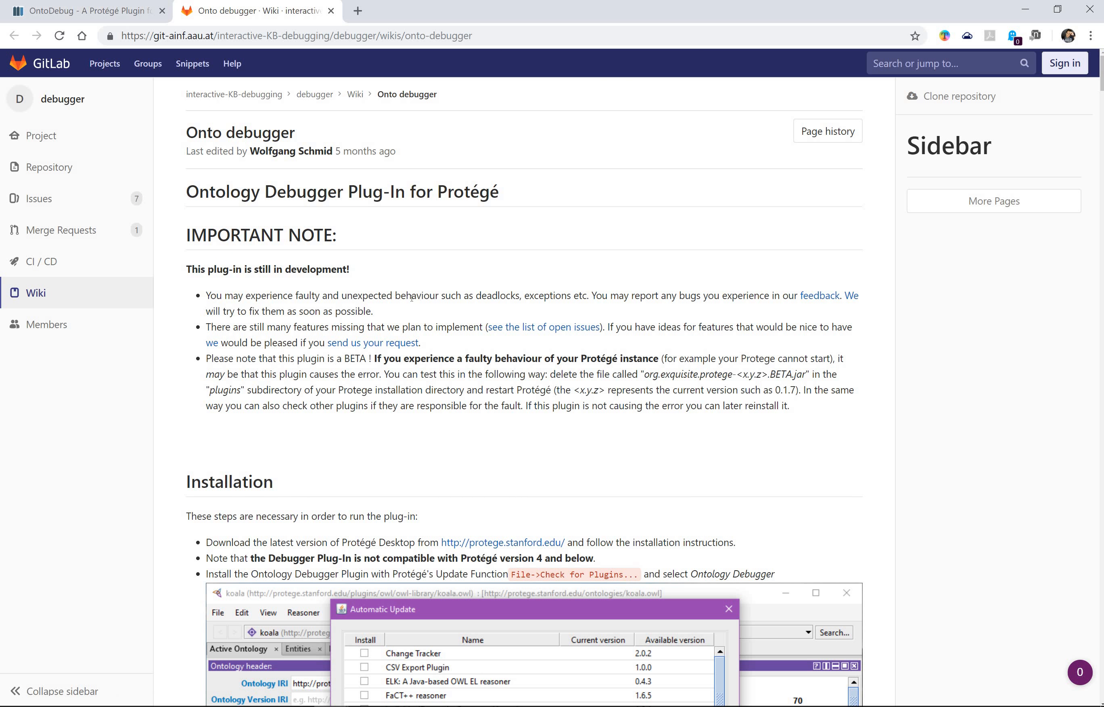
Step: Switch back to the koala ontology in Protégé, launch its ontology debugger, and open the help page for Possible Ontology Repairs
{"action": "mouse_move", "coordinate": [411, 298]}
{"action": "mouse_move", "coordinate": [471, 705]}
{"action": "left_click", "coordinate": [521, 678]}
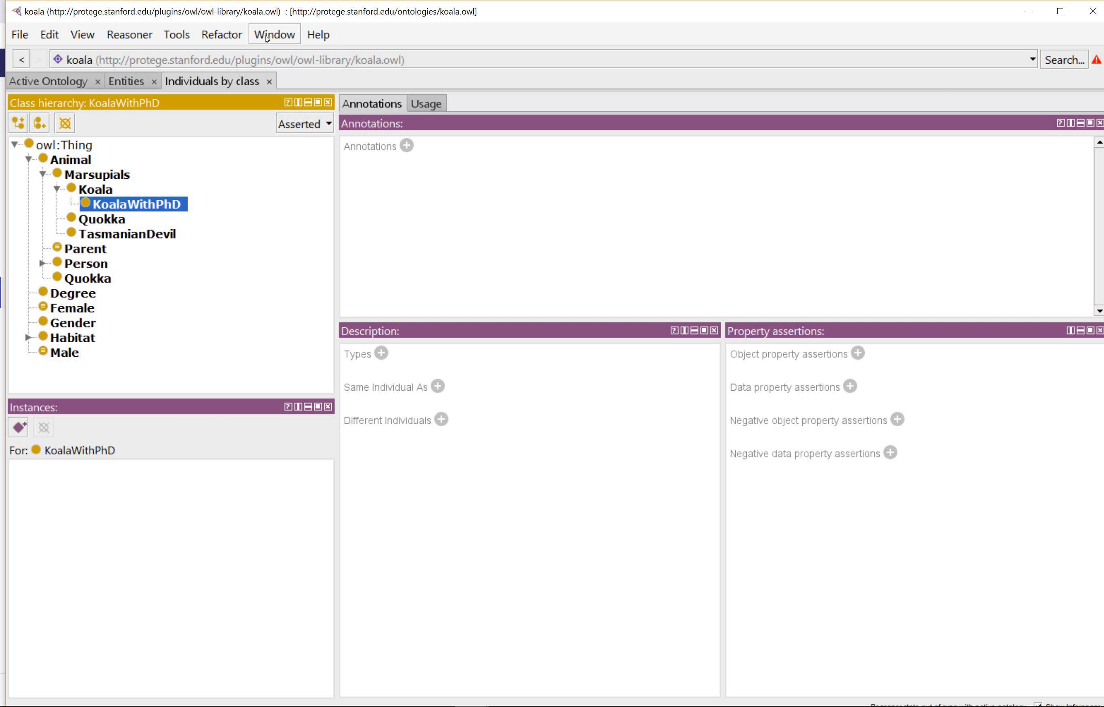
{"action": "left_click", "coordinate": [173, 35]}
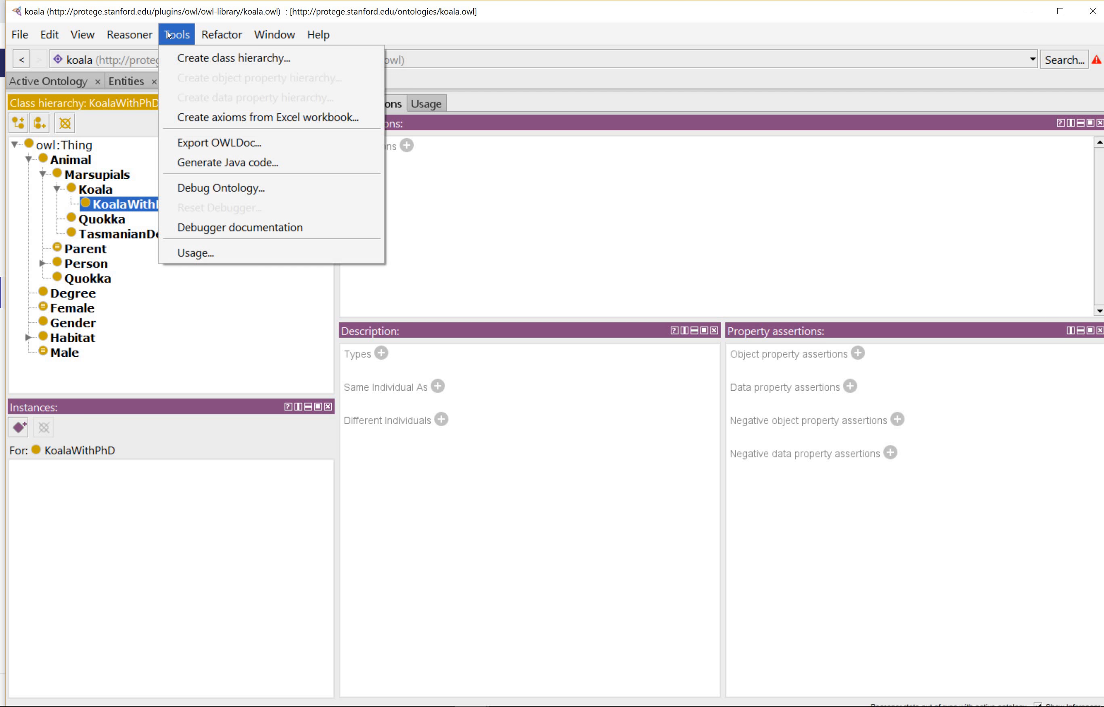
{"action": "left_click", "coordinate": [238, 185]}
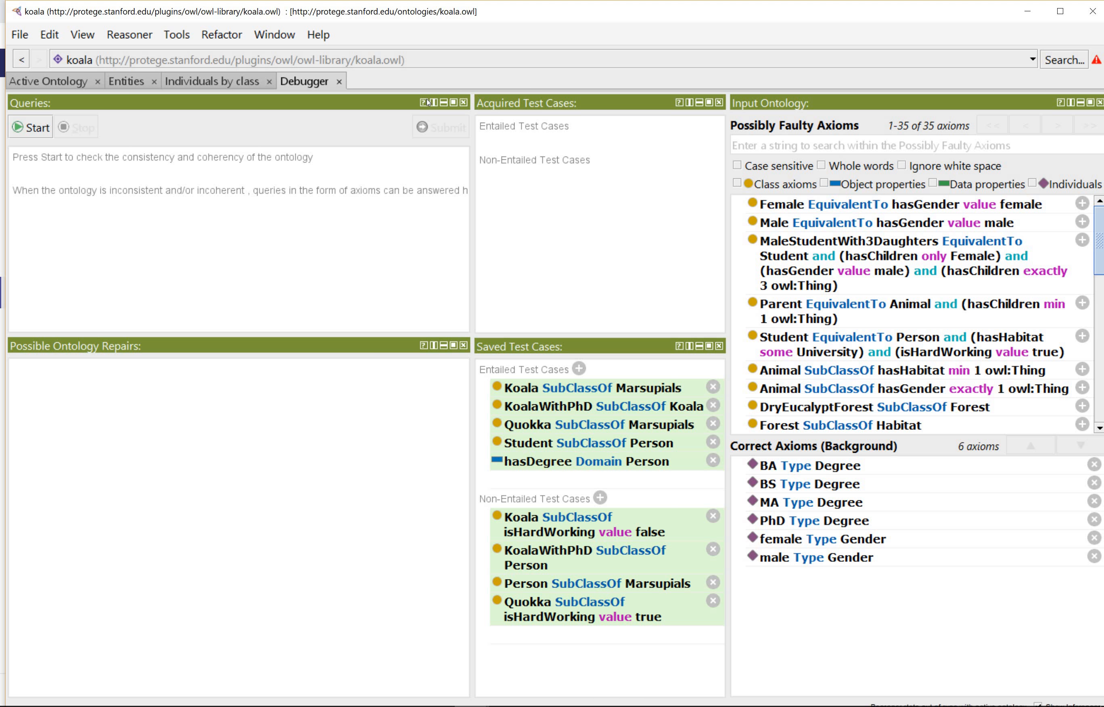
{"action": "left_click", "coordinate": [424, 347]}
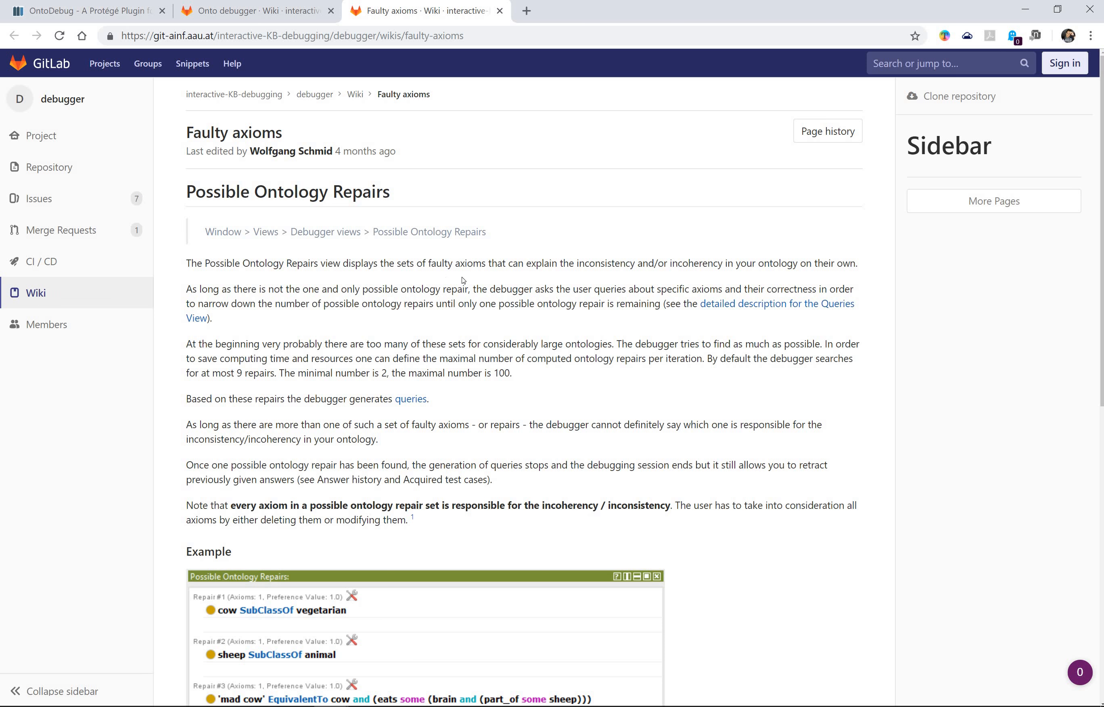
Step: View the debugger's source code repository from the OntoDebug website and return to the koala ontology in Protégé
{"action": "left_click", "coordinate": [112, 12]}
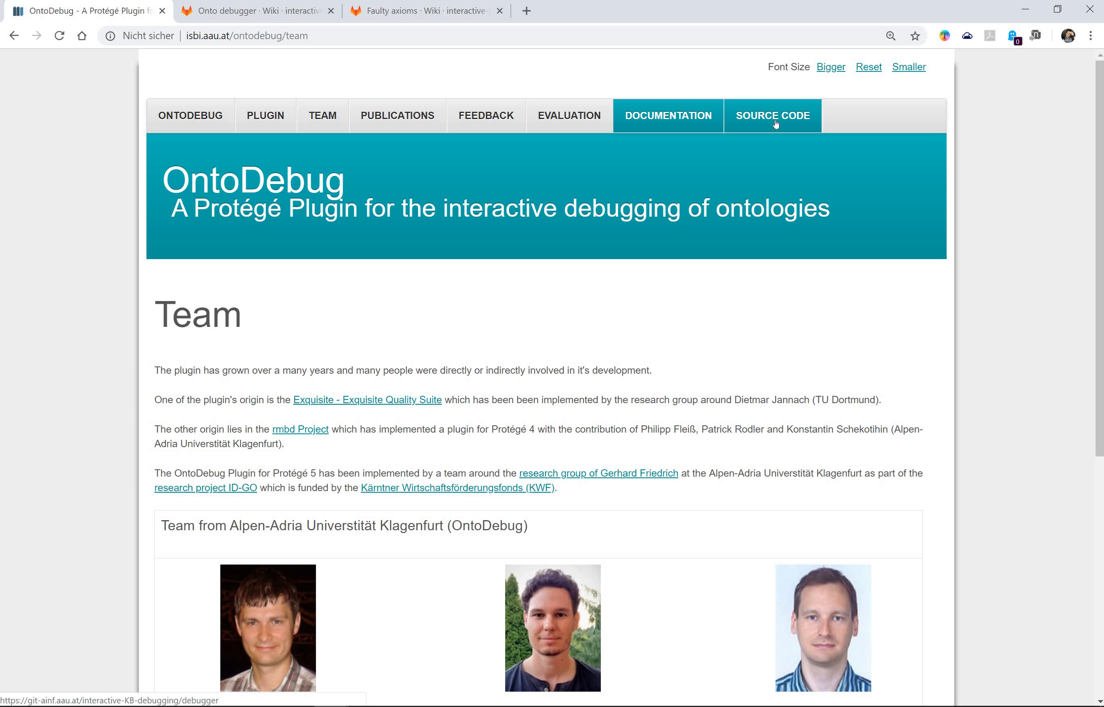
{"action": "mouse_move", "coordinate": [776, 124]}
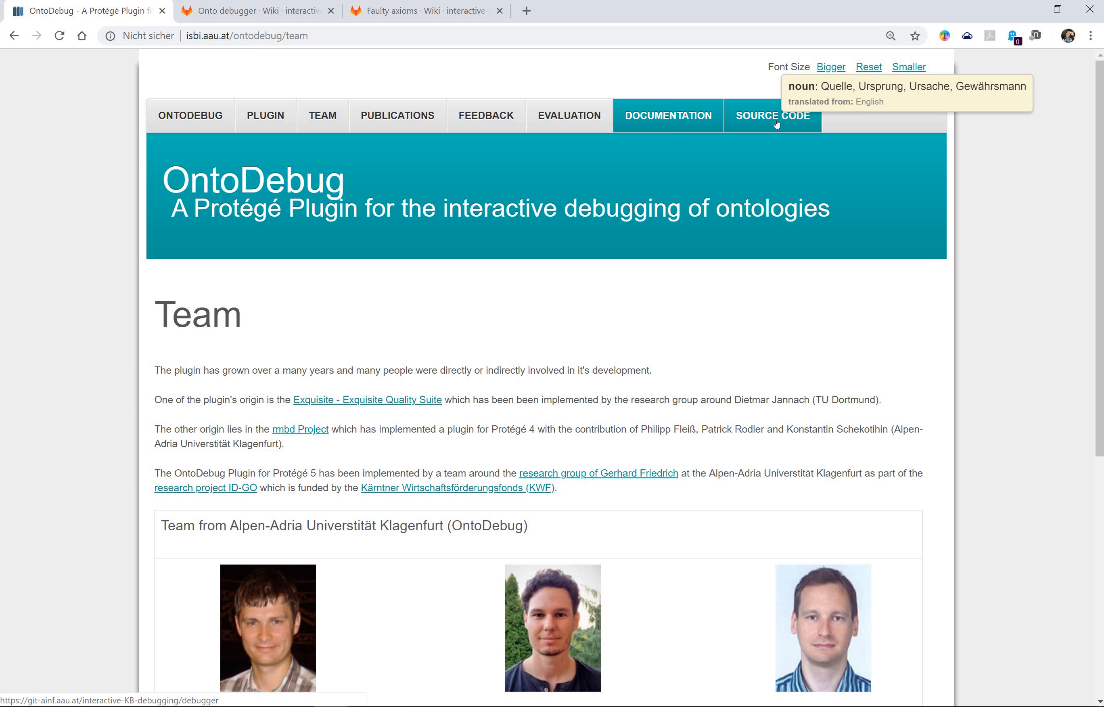
{"action": "left_click", "coordinate": [777, 124]}
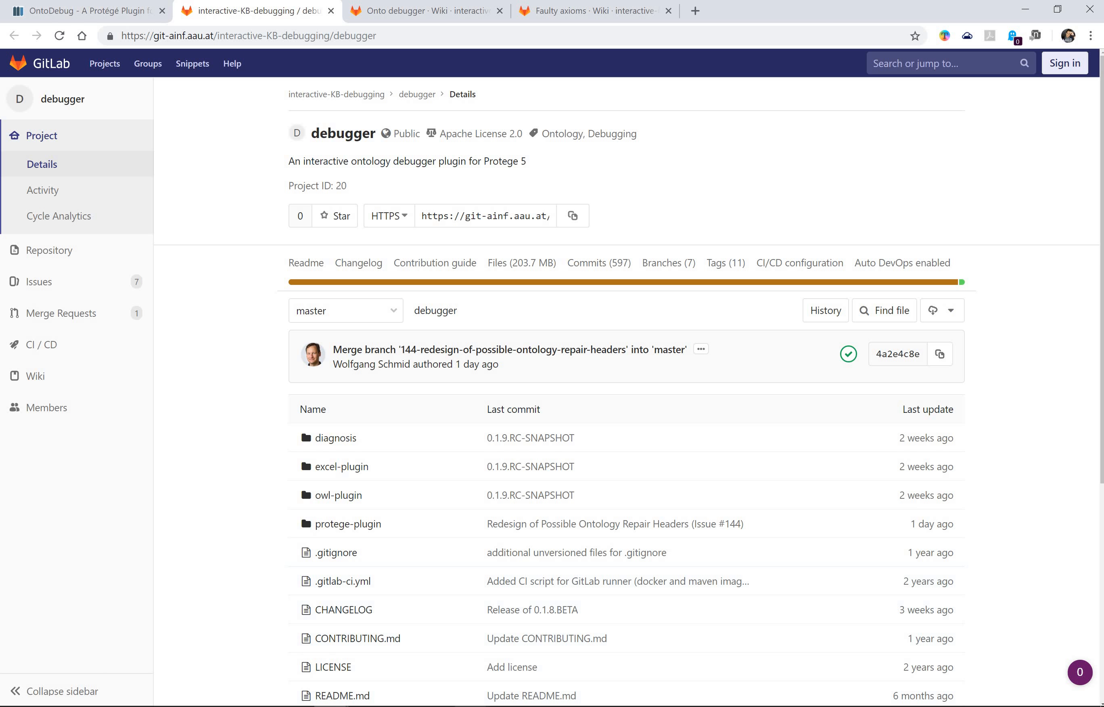
{"action": "mouse_move", "coordinate": [491, 705]}
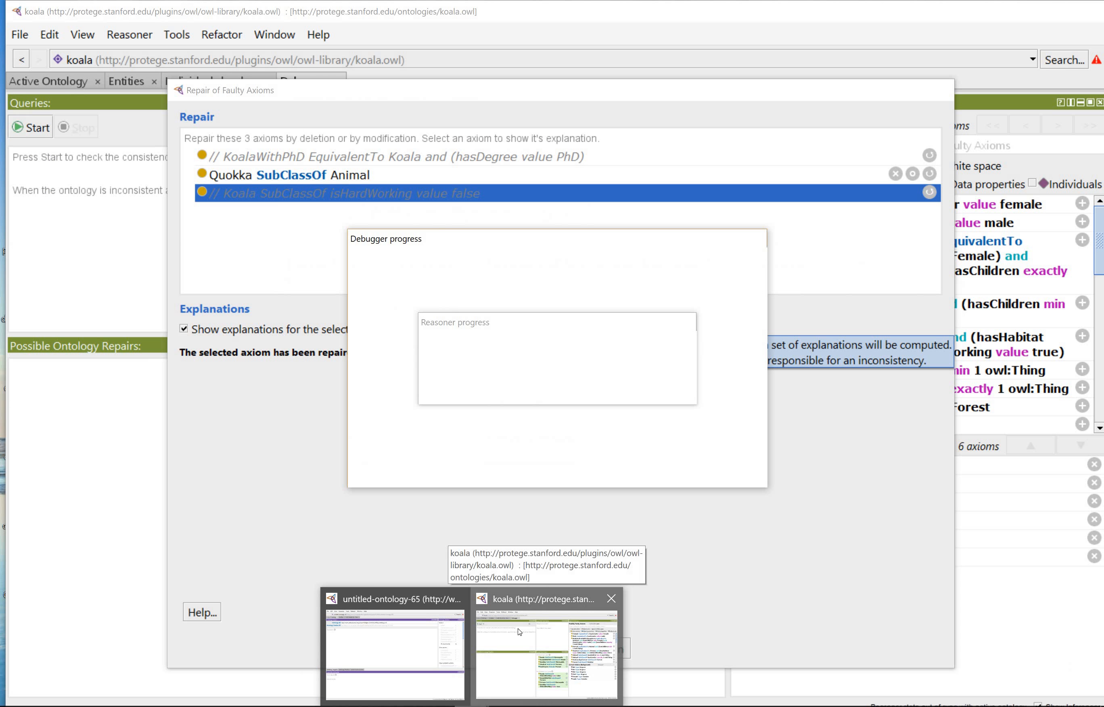
{"action": "left_click", "coordinate": [531, 677]}
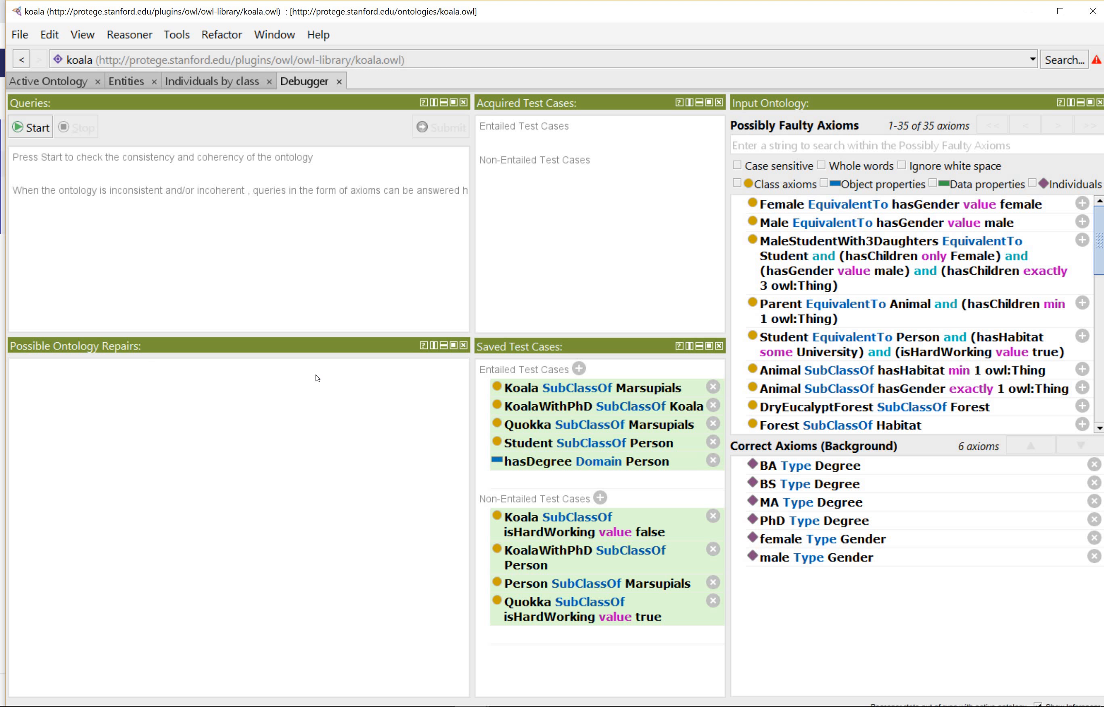